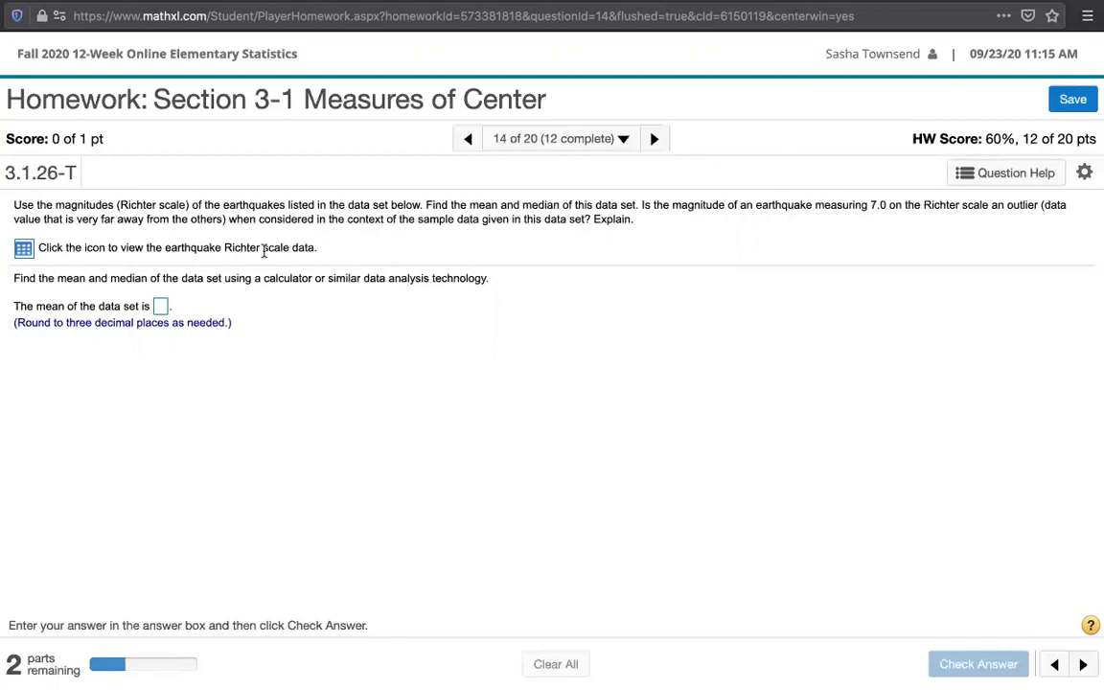
Open the MathXL earthquake magnitude table in Excel as workbook data-9_23_2020-12 15 PM.
left_click(24, 250)
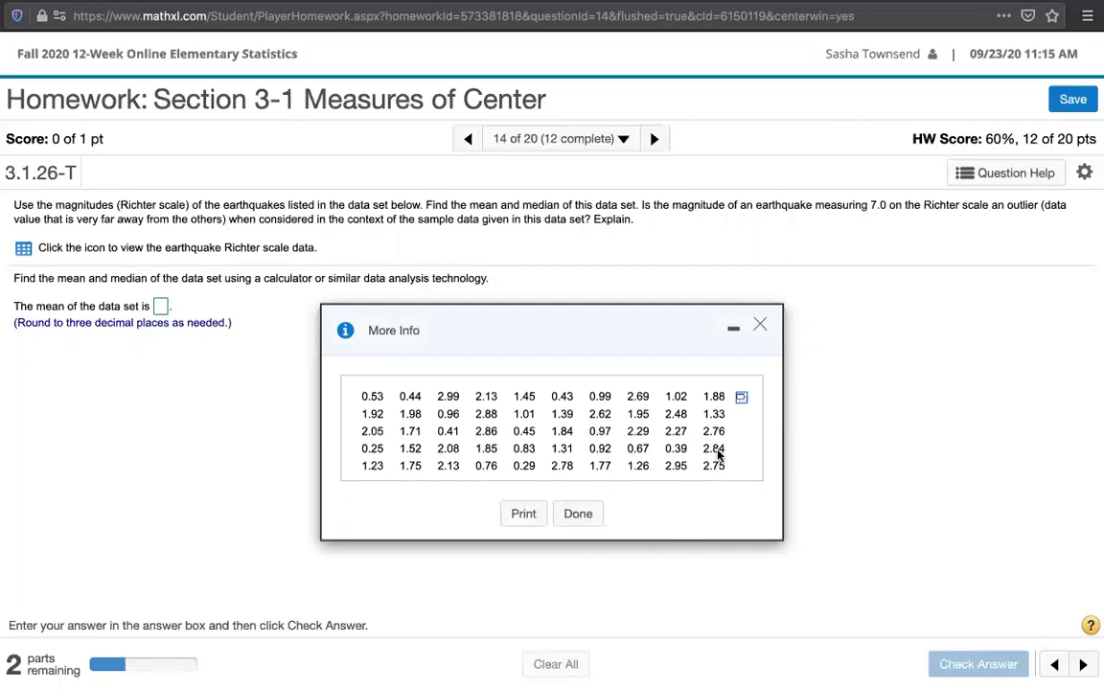
left_click(743, 398)
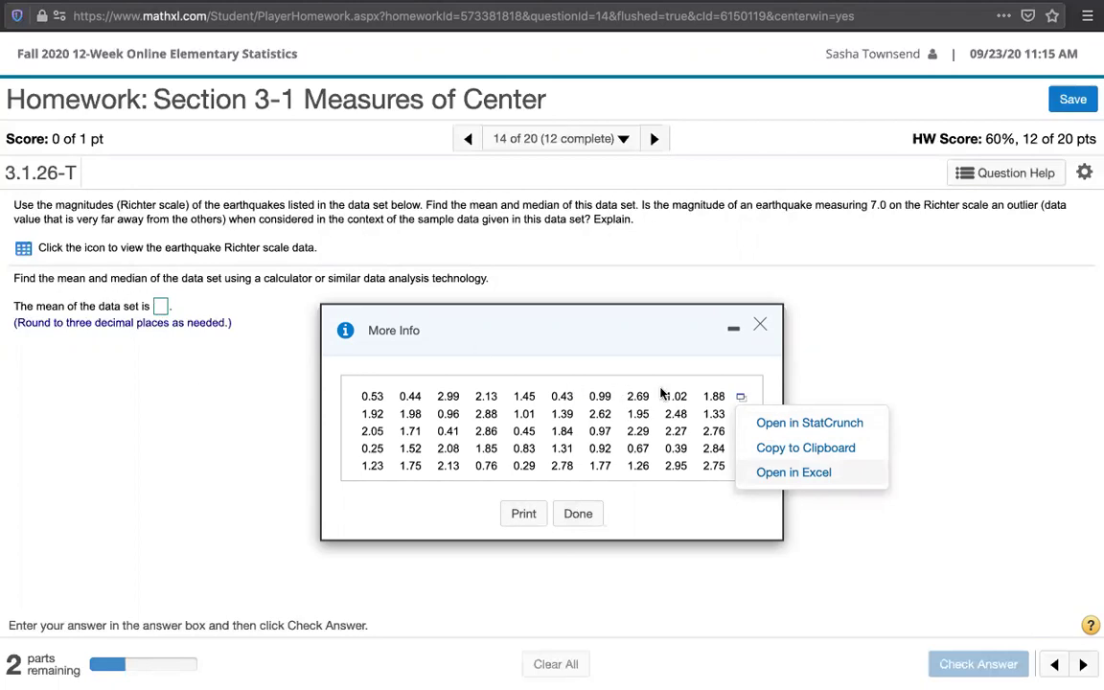
left_click(774, 474)
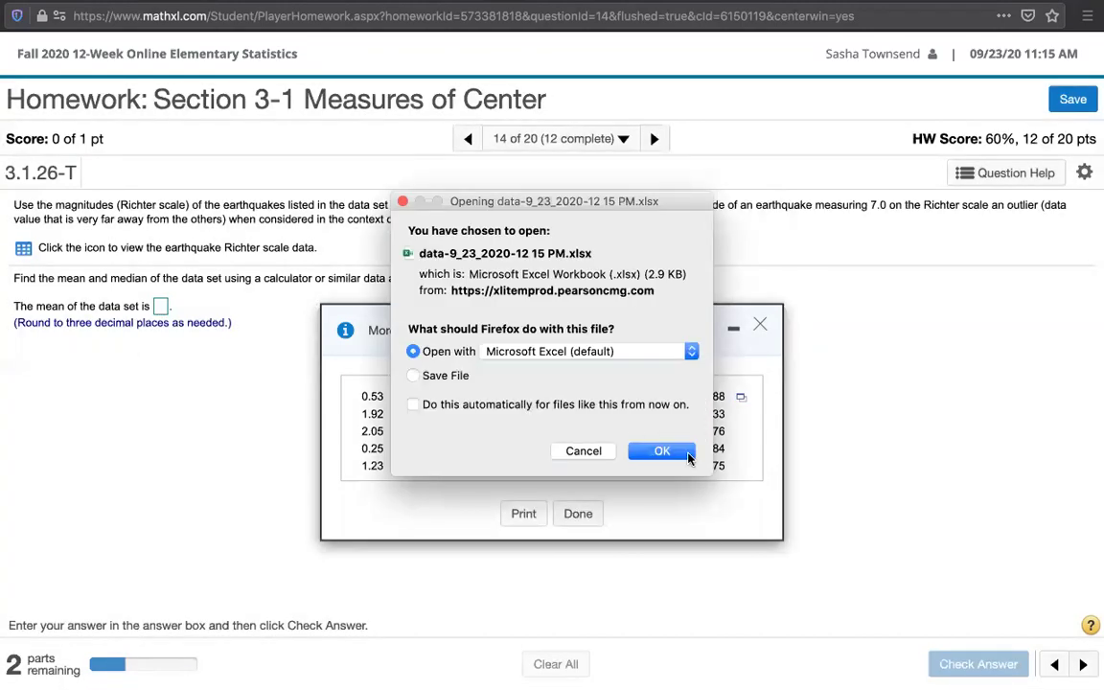
left_click(661, 451)
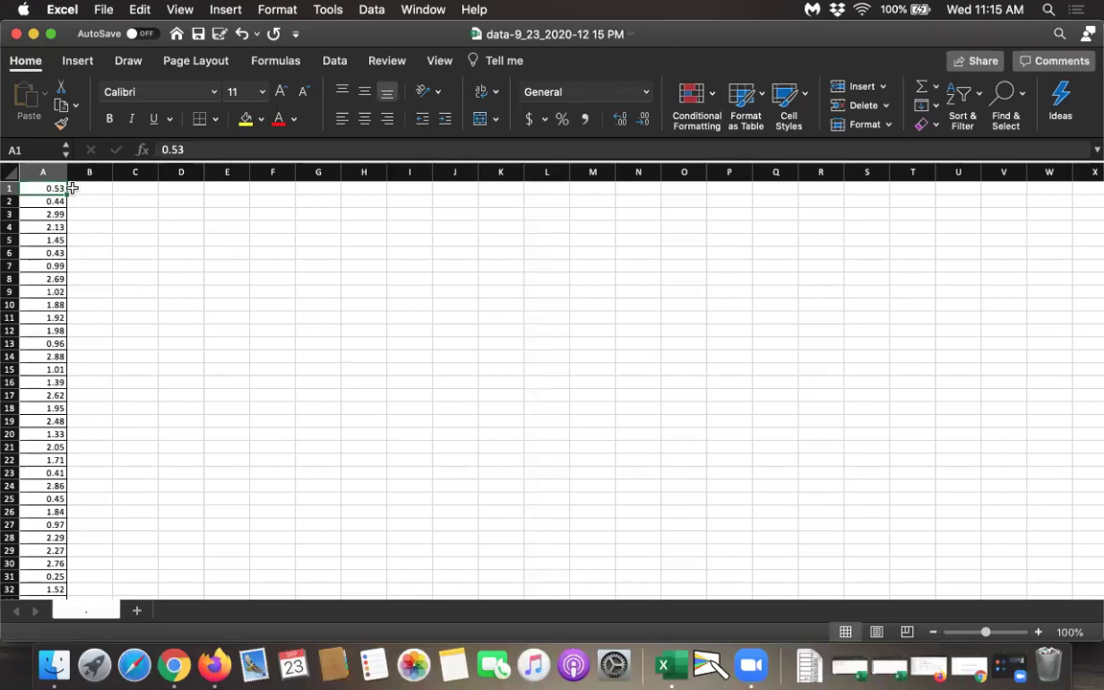
Select A1:A50 to confirm 50 magnitudes, then begin a =SUM( formula in A51.
left_click_drag(47, 189, 6, 609)
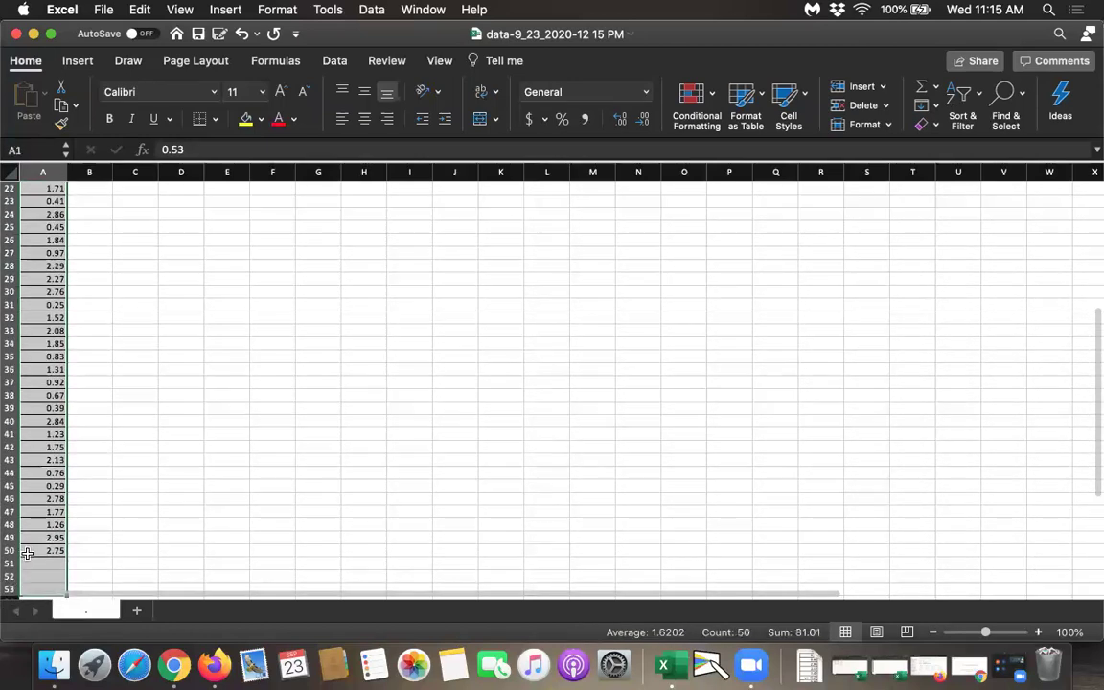
left_click(43, 551)
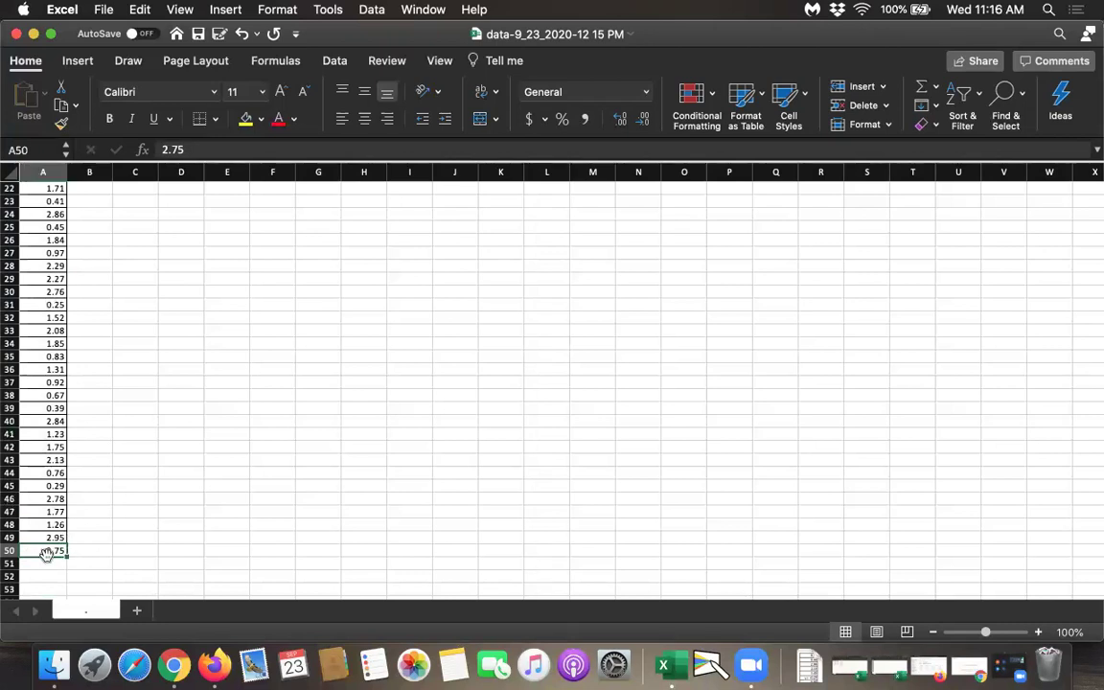
left_click_drag(10, 551, 59, 72)
left_click(134, 303)
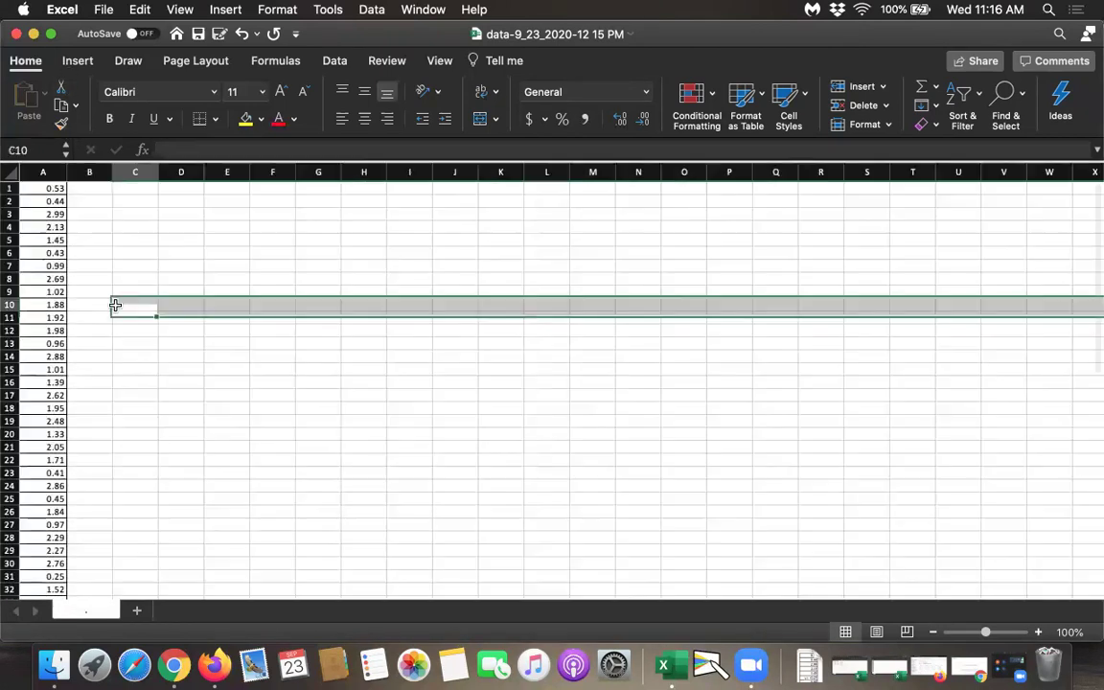
left_click_drag(38, 185, 59, 395)
left_click(60, 400)
left_click(62, 409)
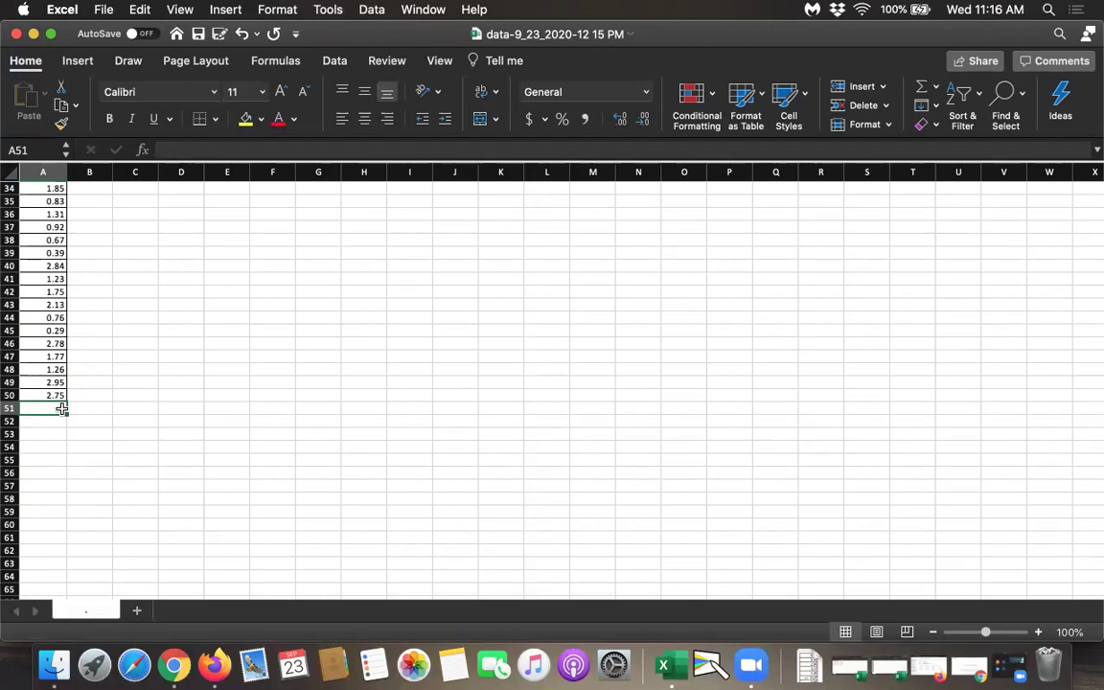
type("=")
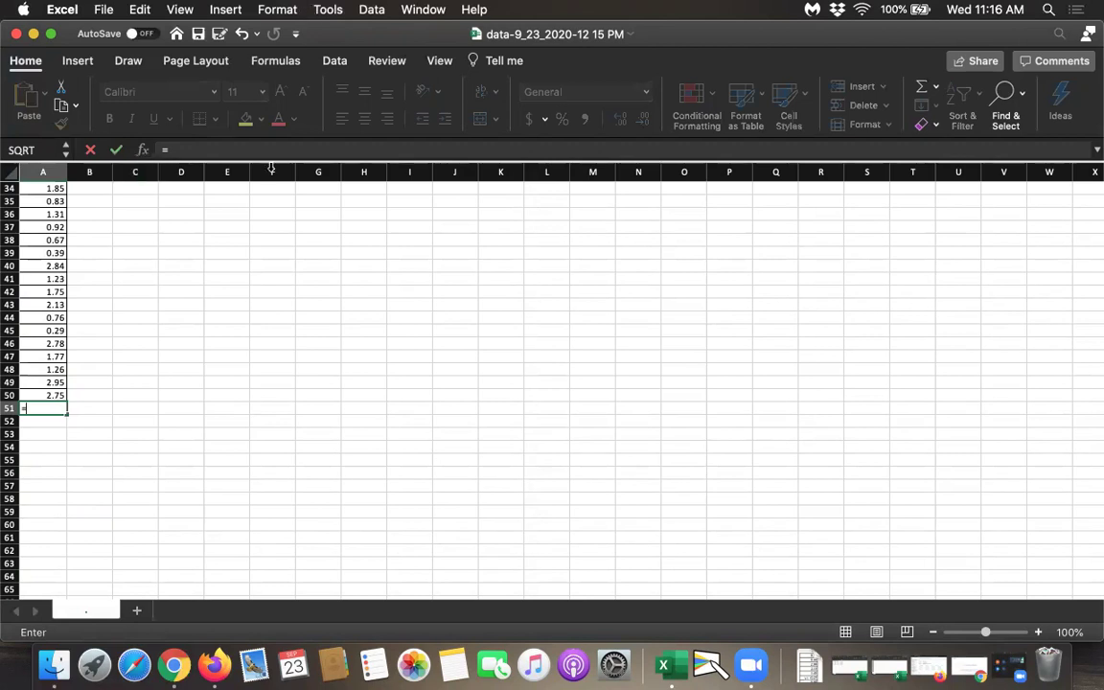
type("sum")
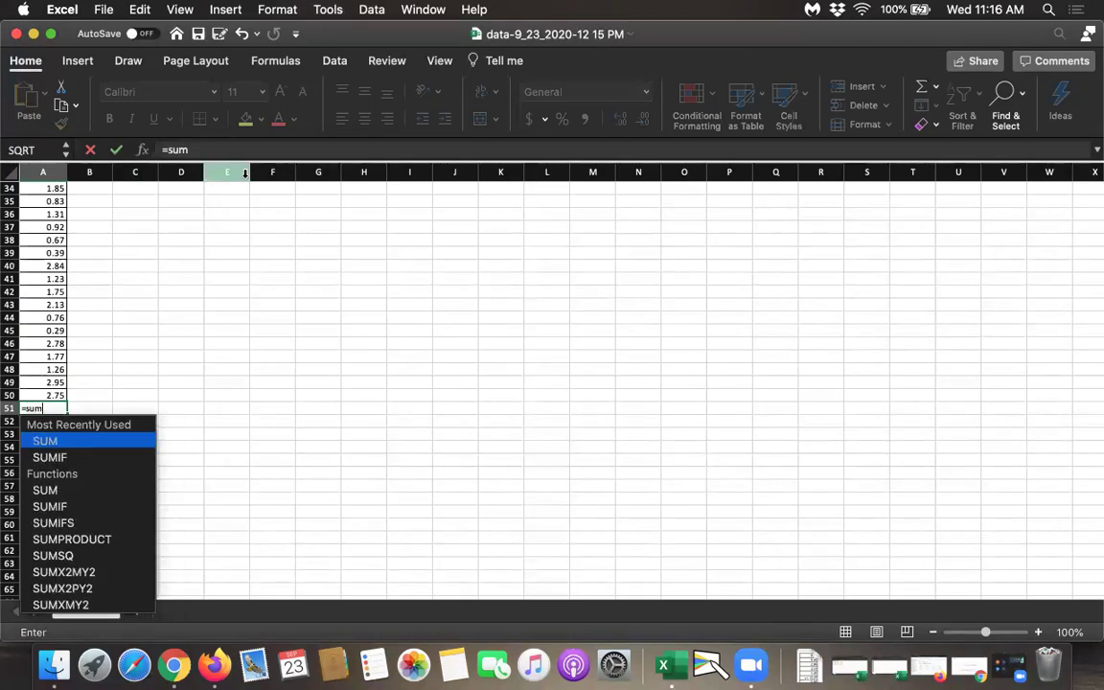
type("(")
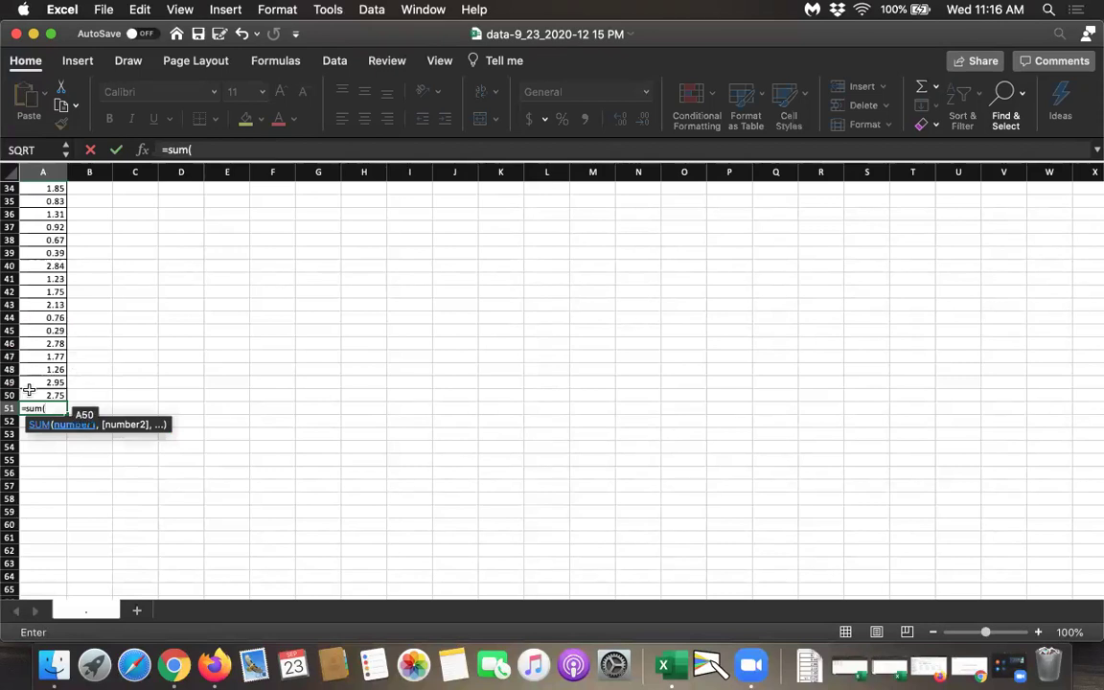
Complete =SUM(A1:A50) in A51, totalling 81.01.
left_click_drag(29, 389, 193, 146)
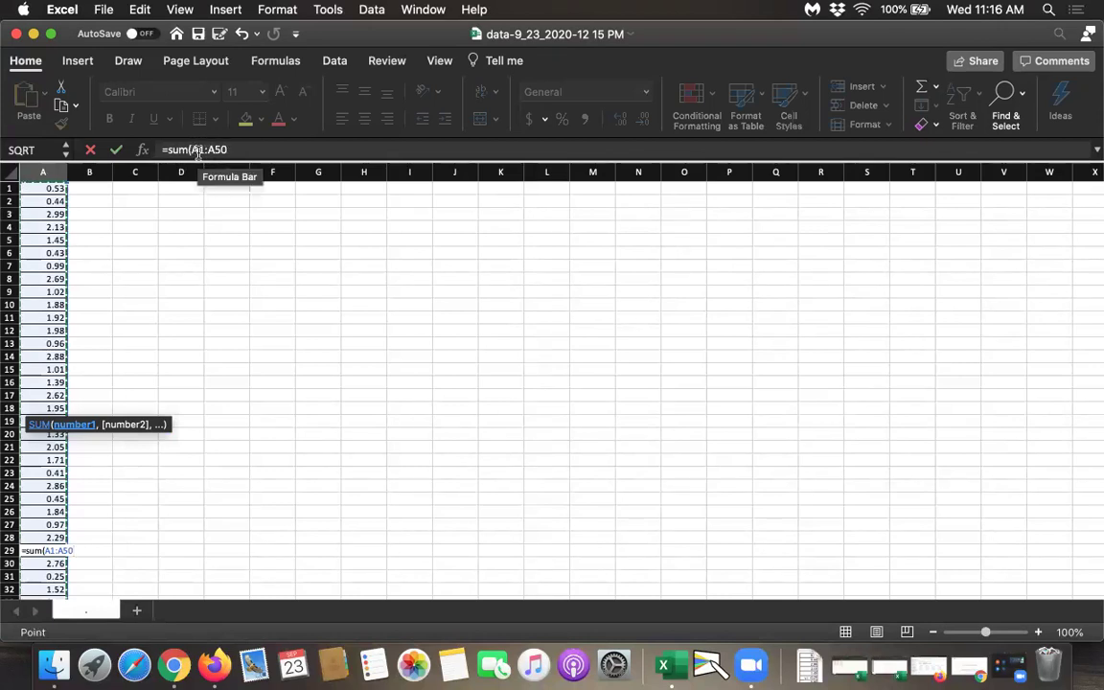
left_click(248, 147)
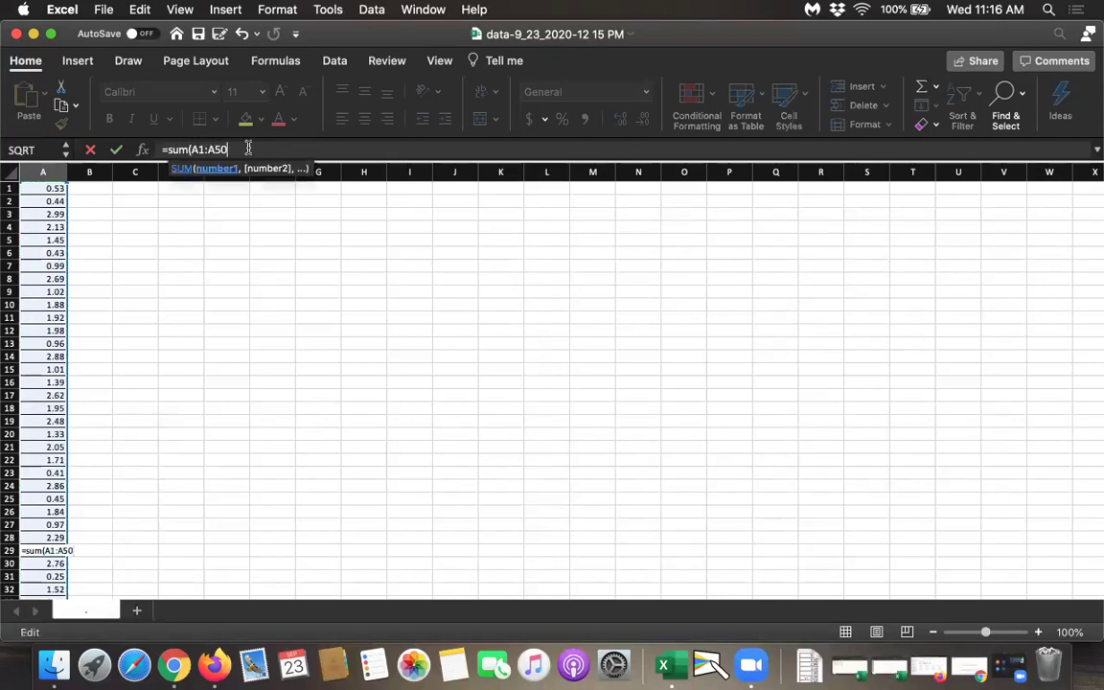
type(")")
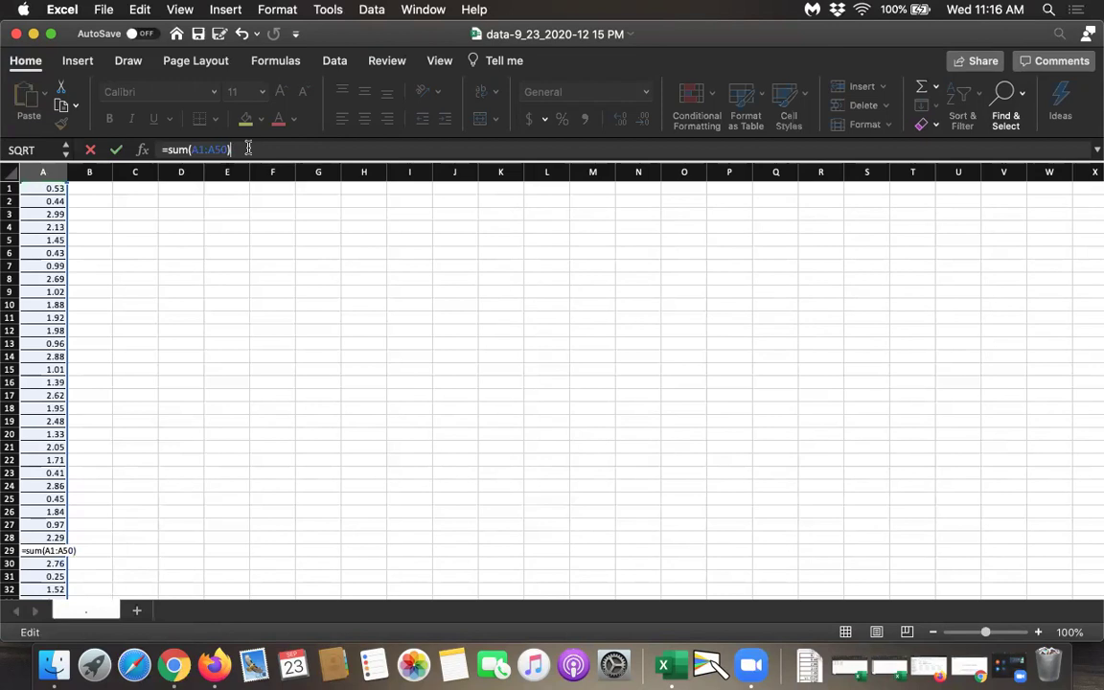
key("Return")
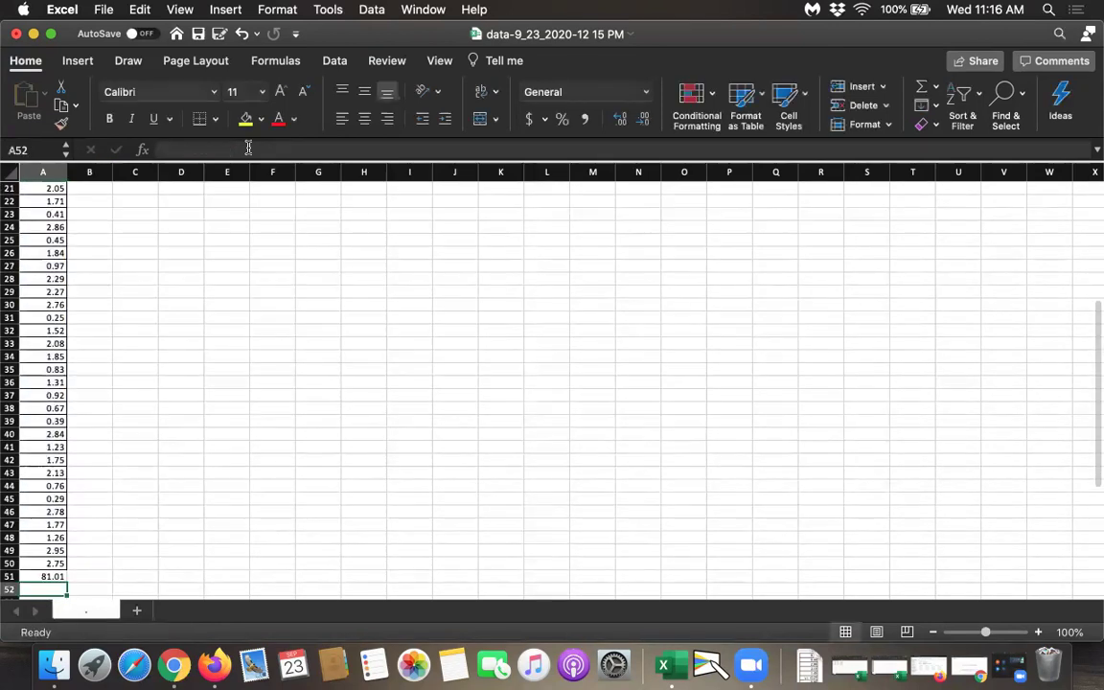
Shade the A51 total yellow and return to A52.
key("Up")
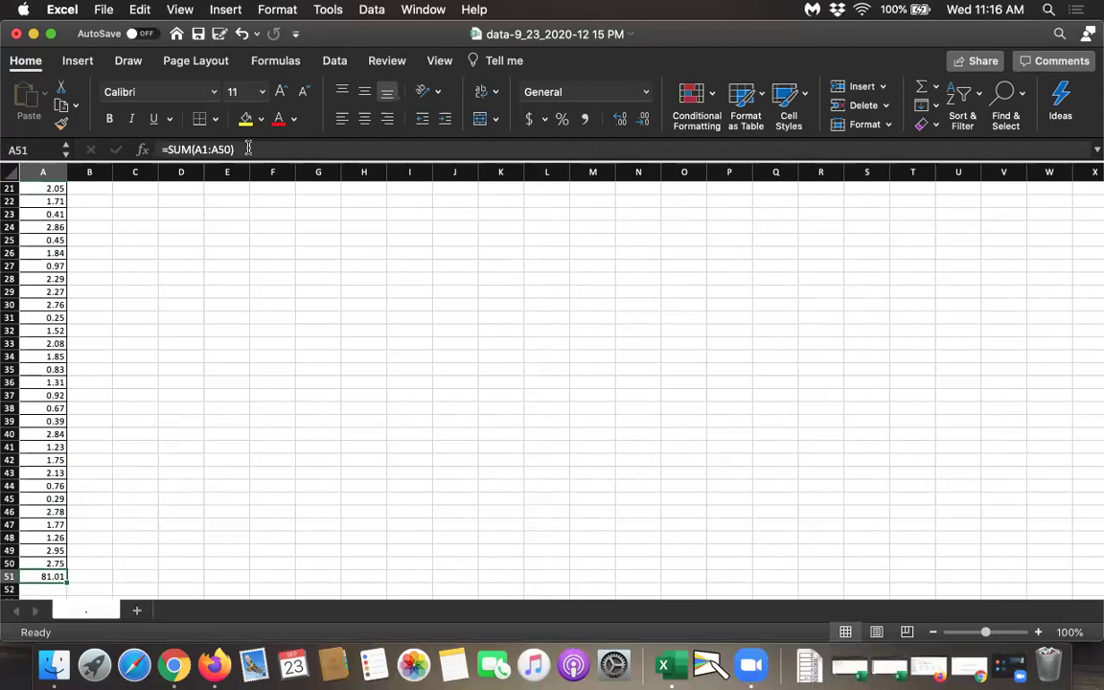
key("Down")
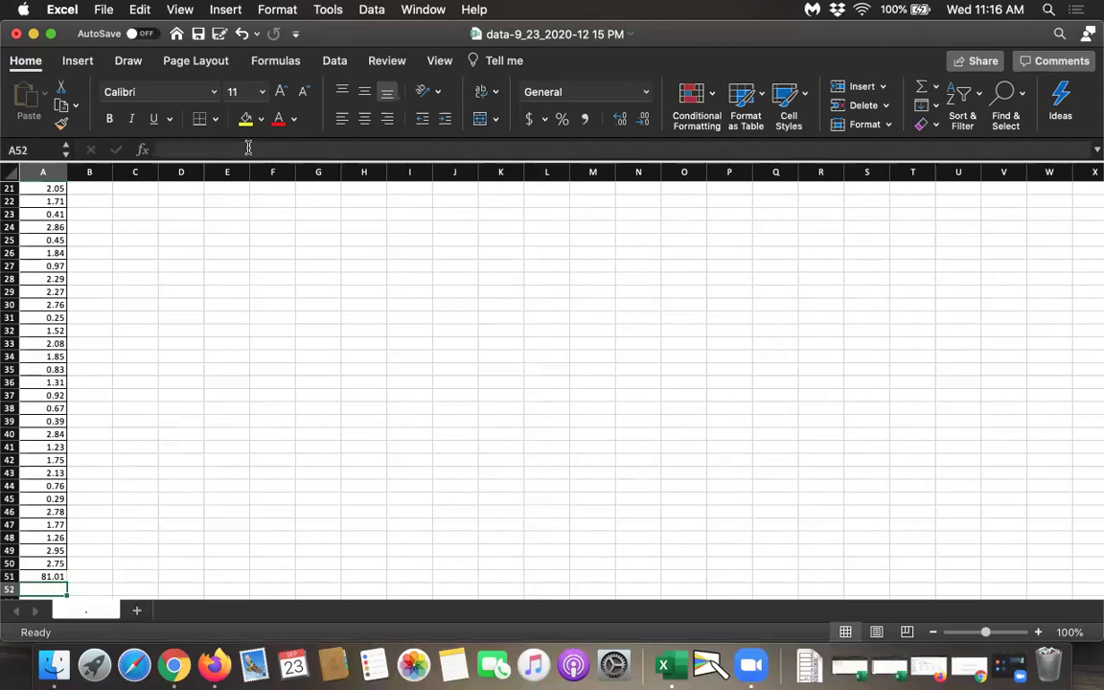
key("Up")
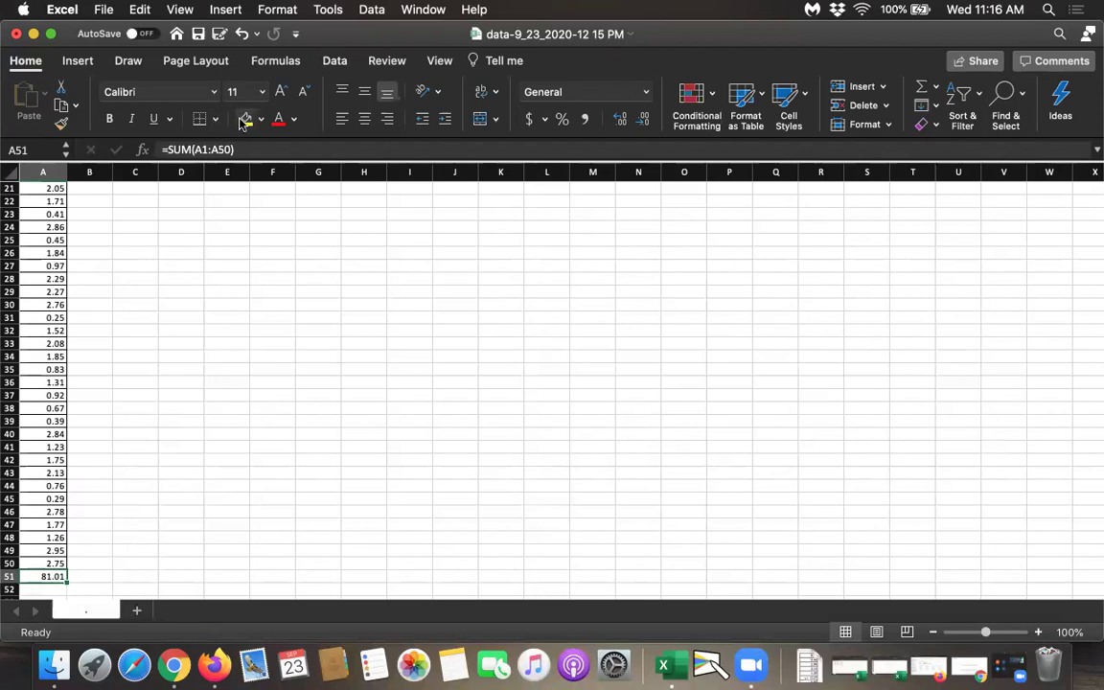
left_click(244, 120)
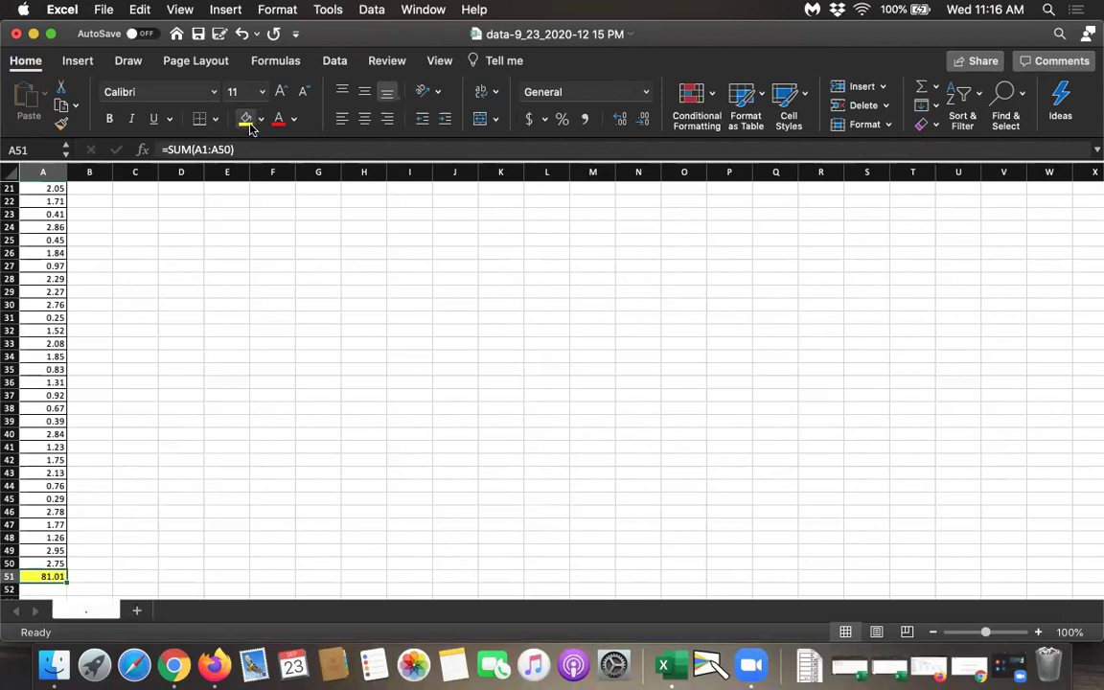
key("Down")
key("Down")
key("Up")
Enter =COUNT(A1:A50) in A52, giving 50.
type("=")
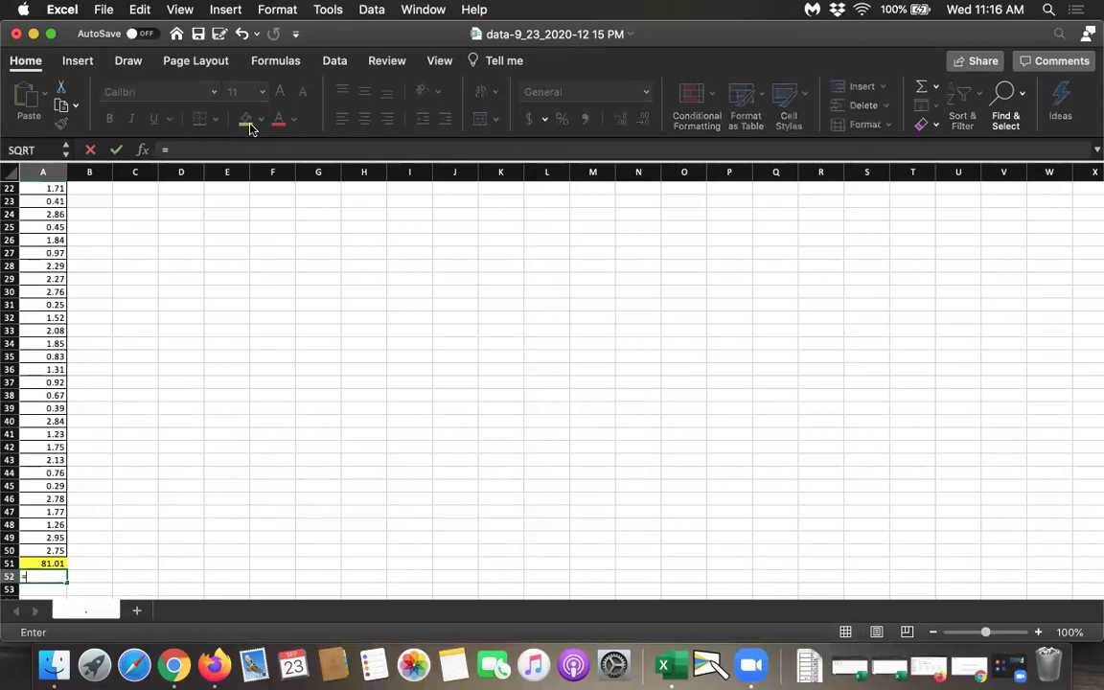
type("cou")
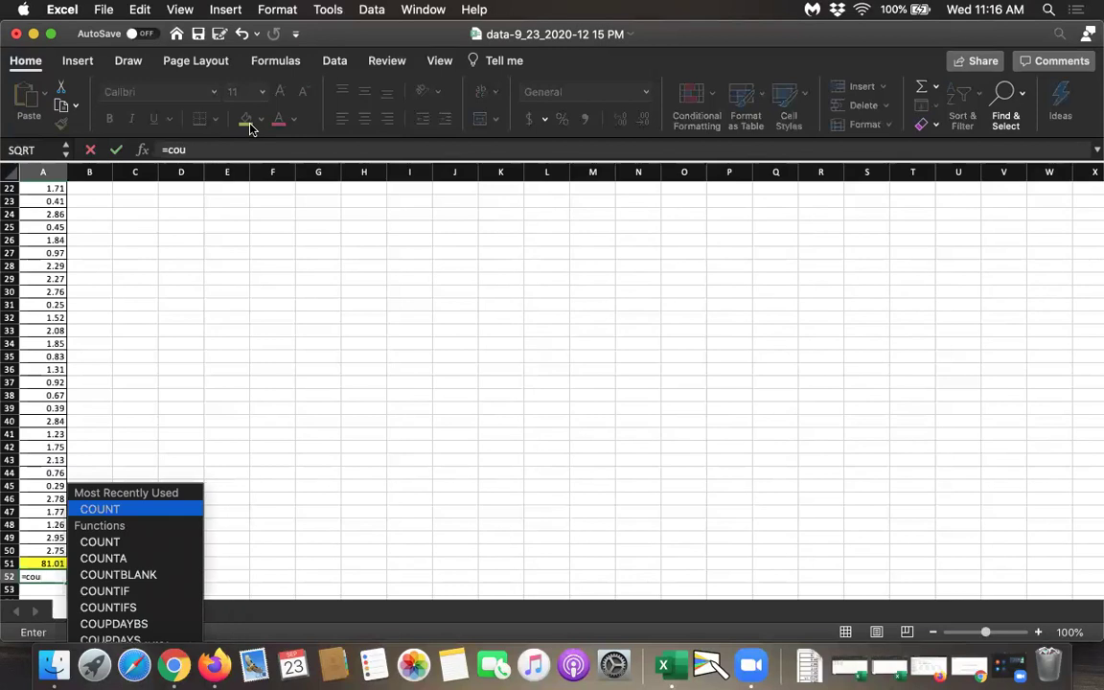
type("nt(")
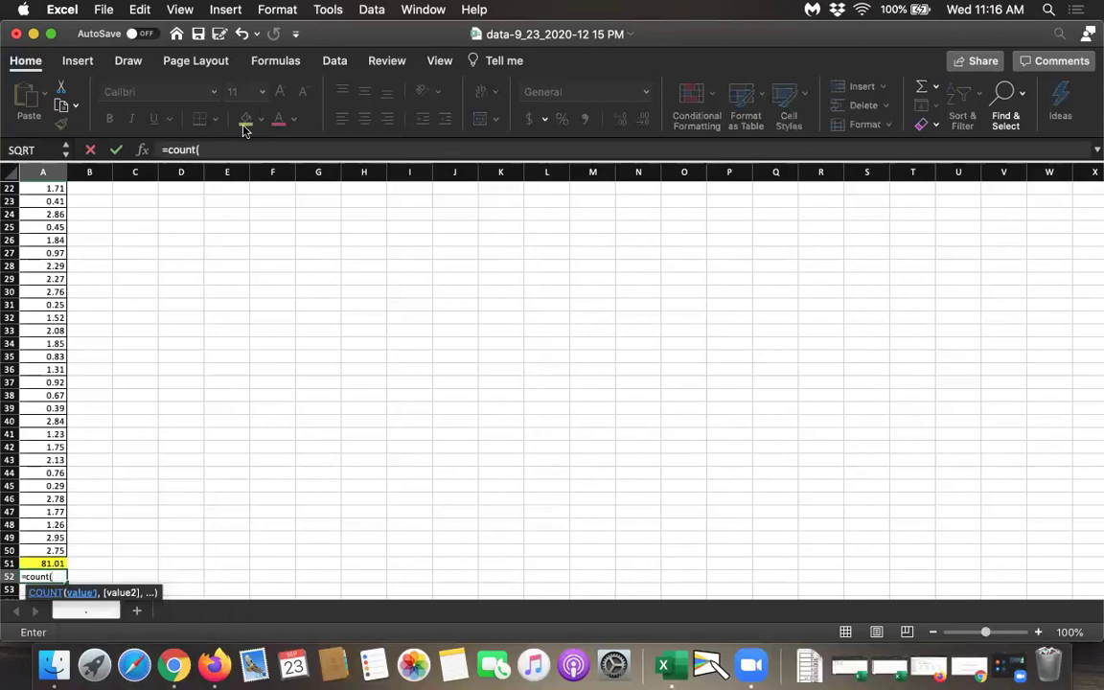
left_click_drag(36, 548, 12, 188)
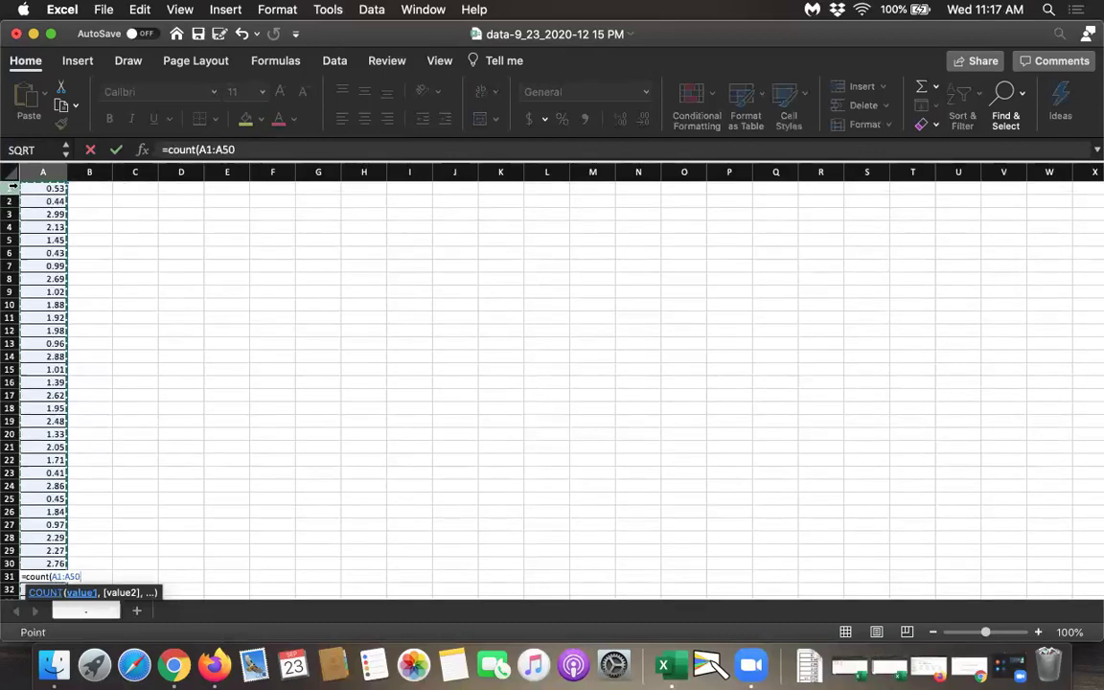
left_click(311, 150)
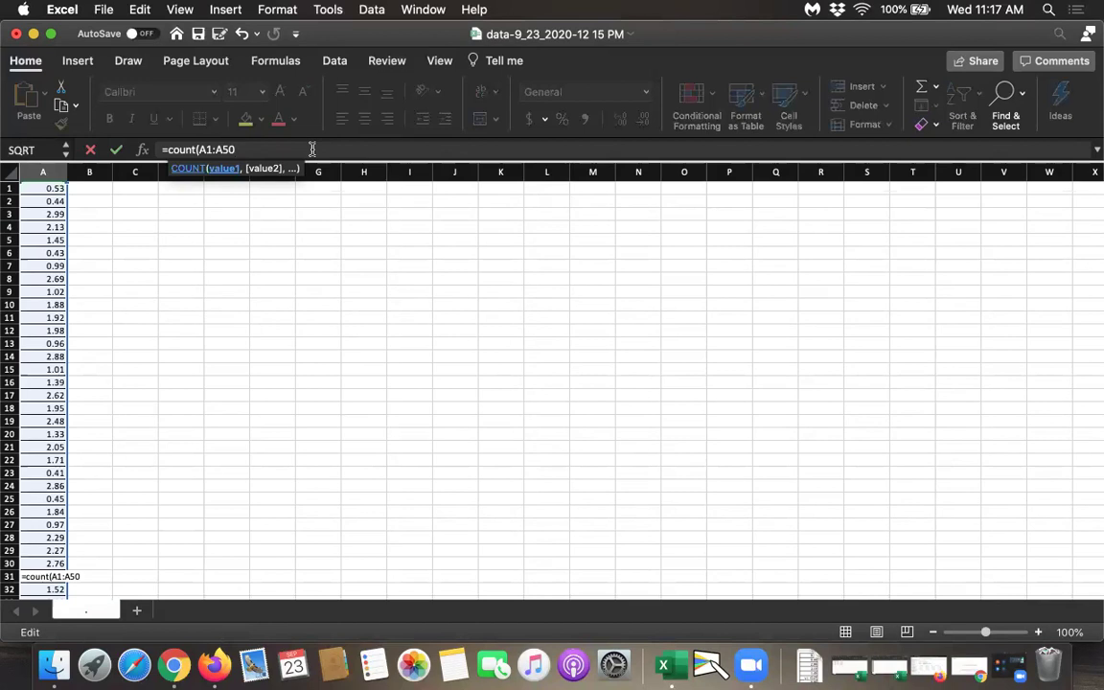
type(")")
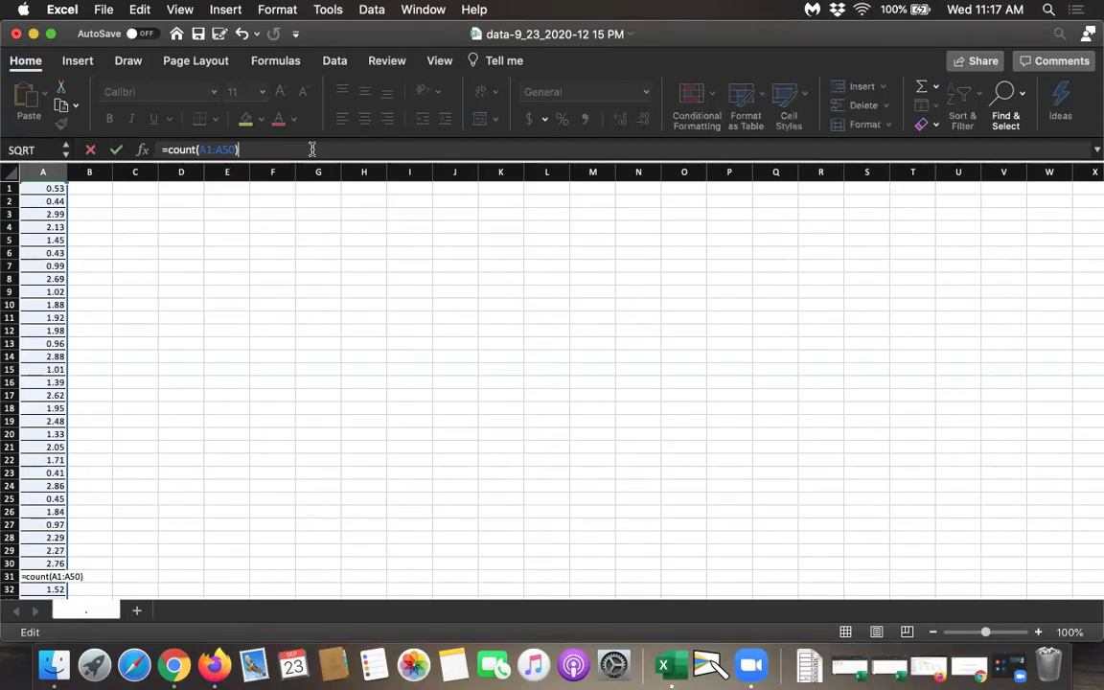
key("Return")
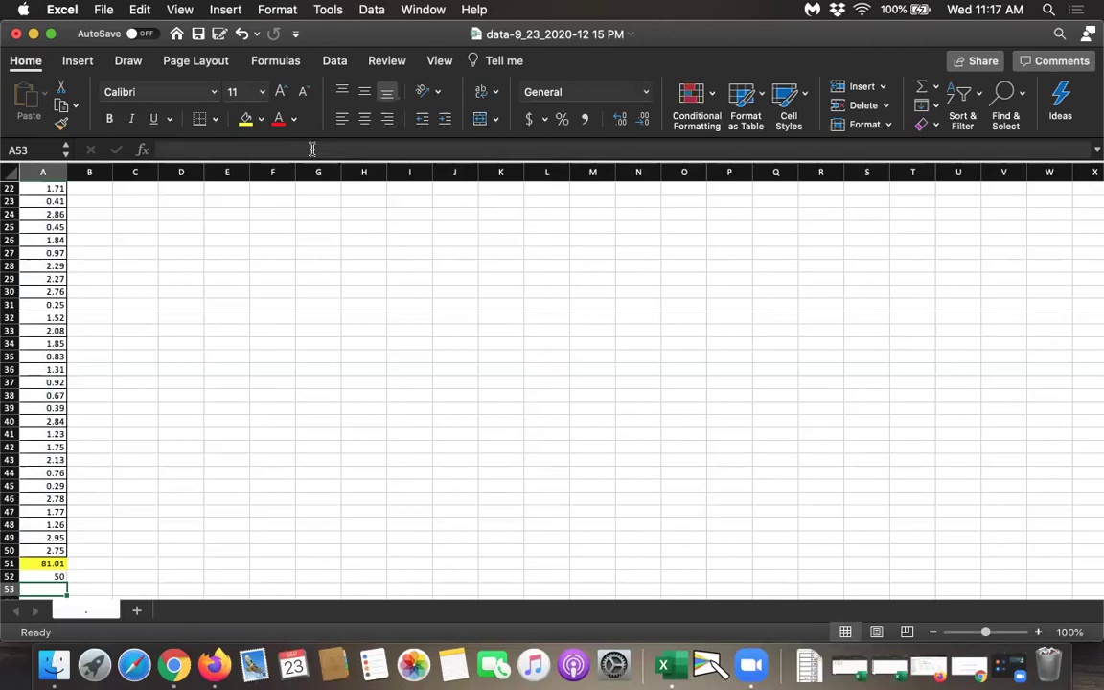
Enter =A51/A52 in A53 to get the mean 1.6202.
type("=")
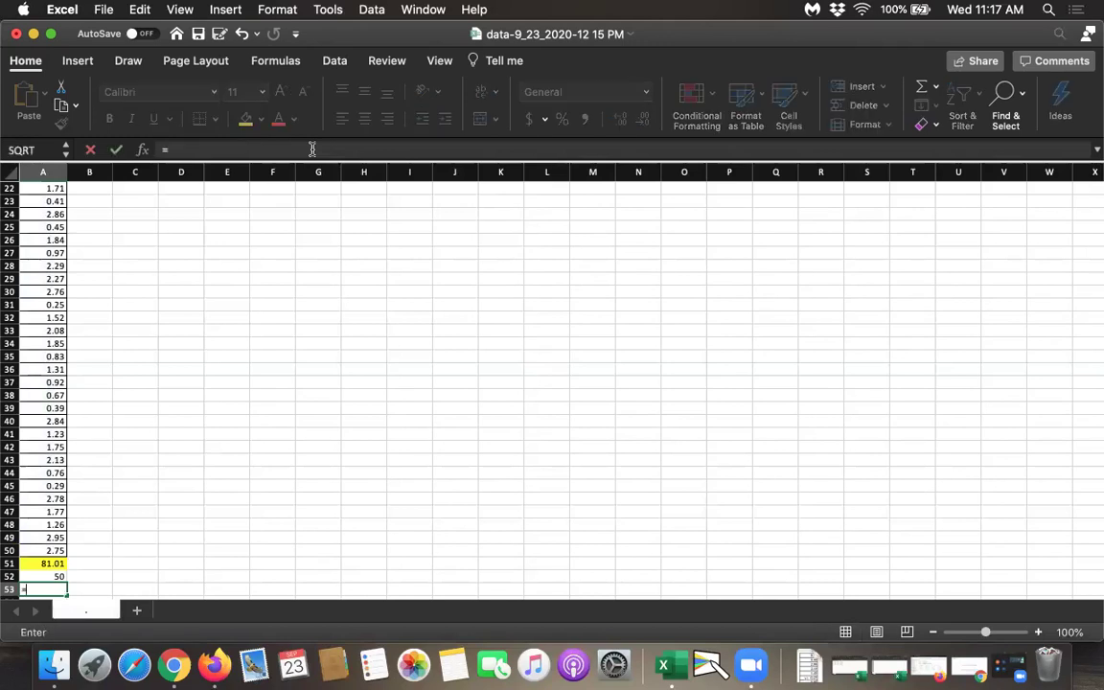
left_click(31, 559)
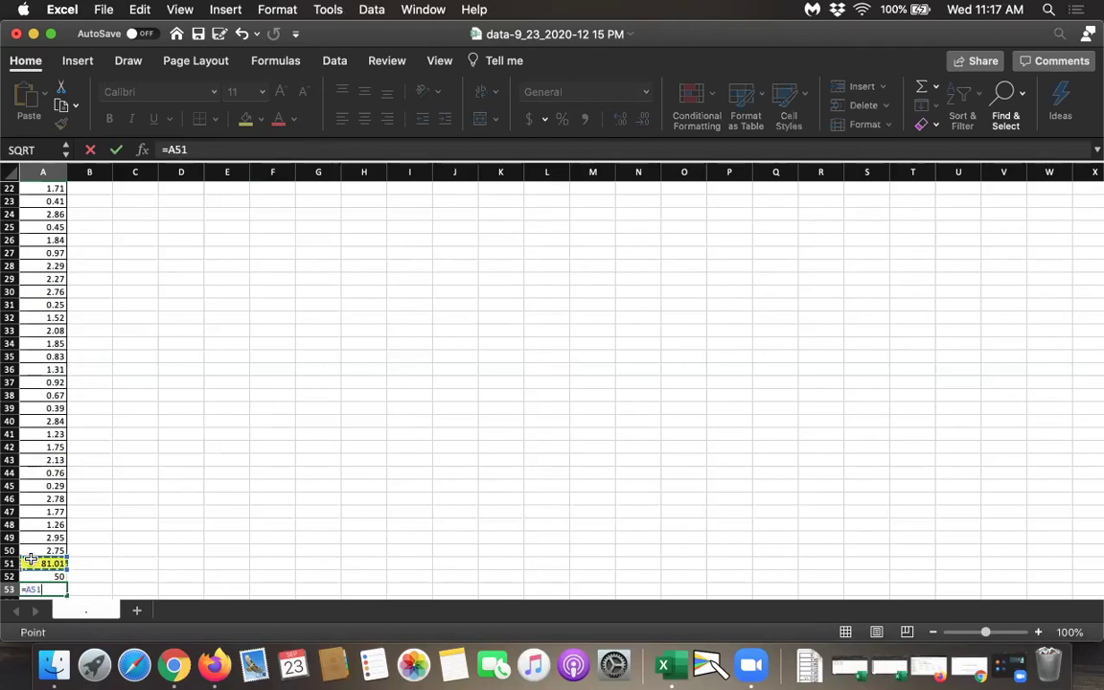
type("/")
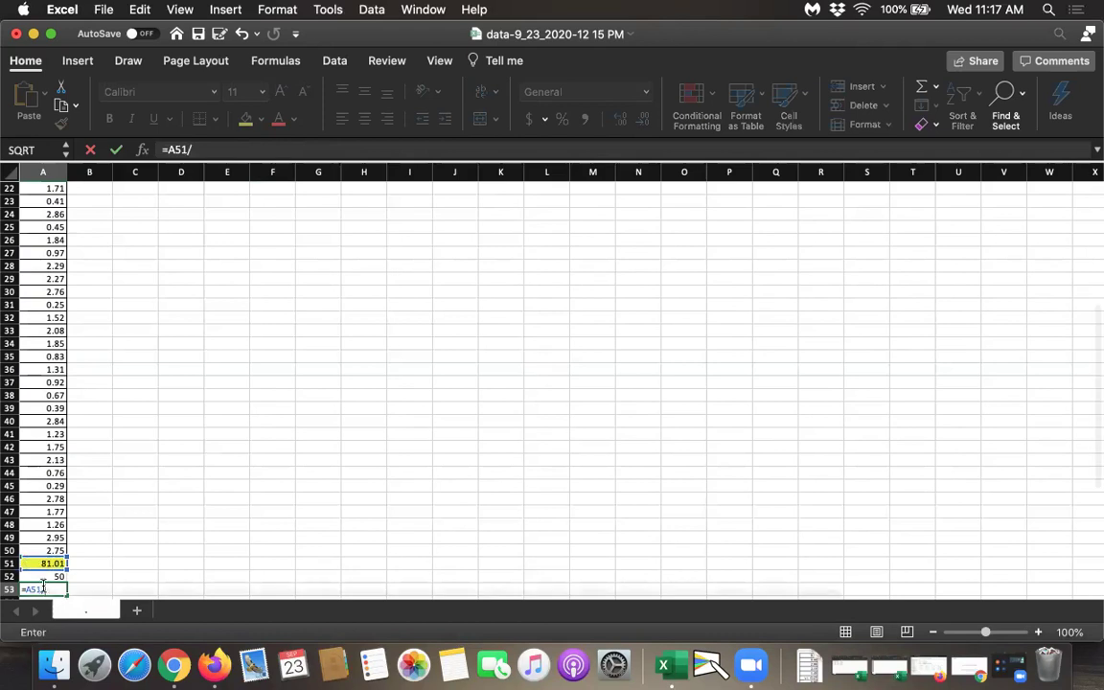
left_click(46, 576)
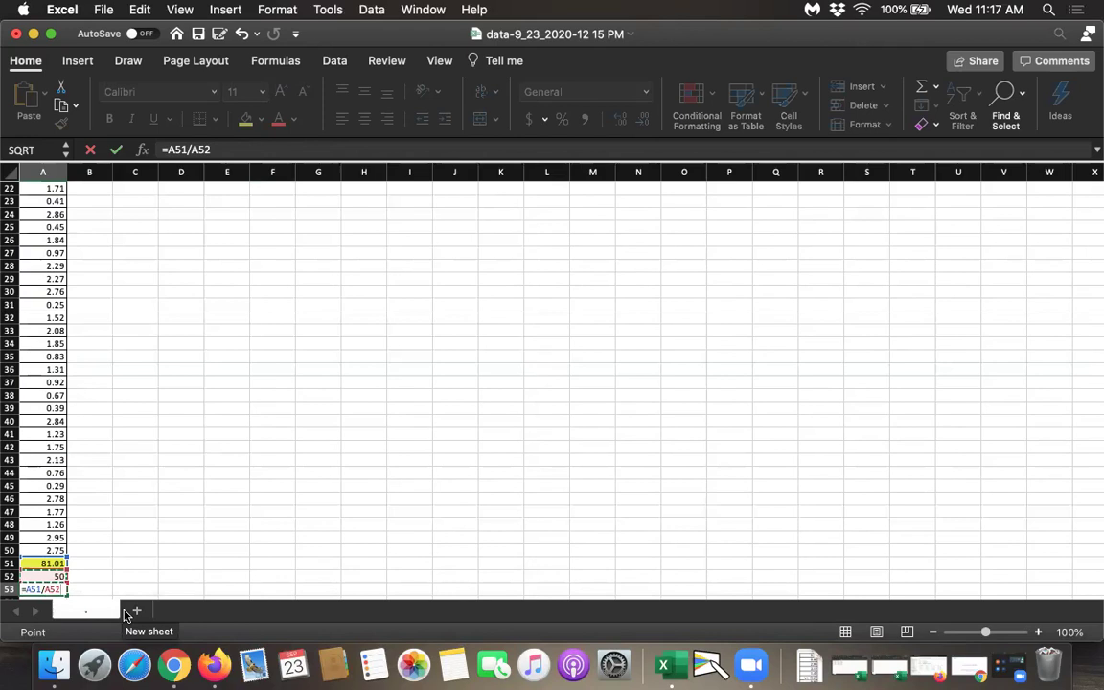
key("Return")
key("Up")
key("Up")
key("Up")
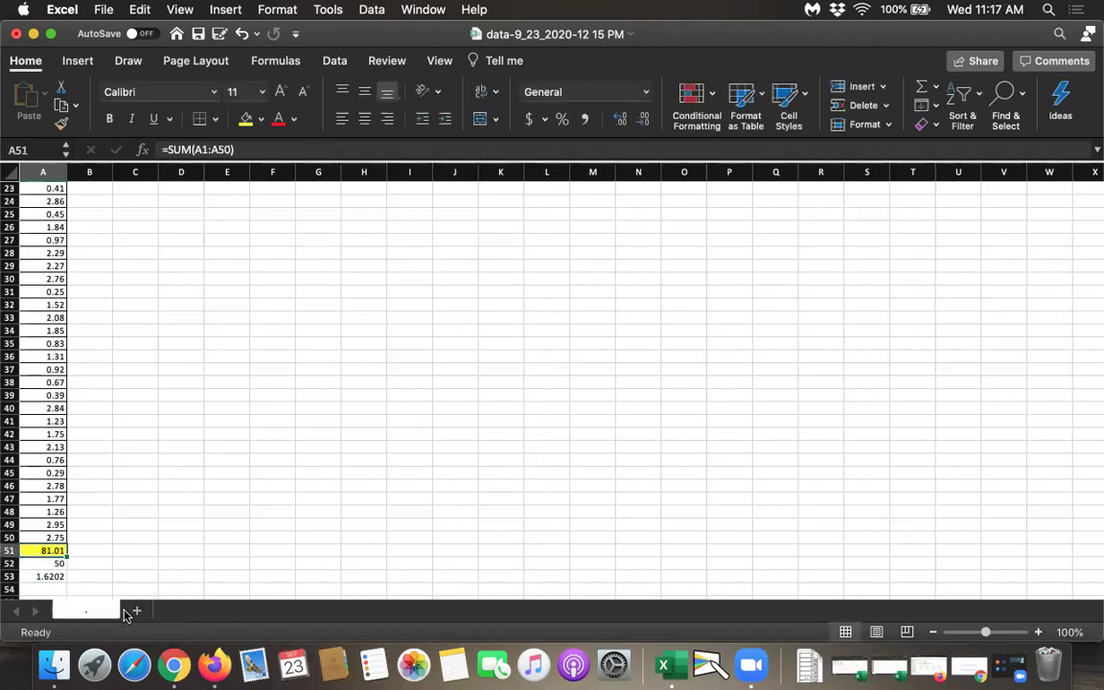
key("Right")
key("Right")
Label C51 'mean' and enter =AVERAGE(A1:A50) in D51, giving 1.6202.
type("mean")
key("Tab")
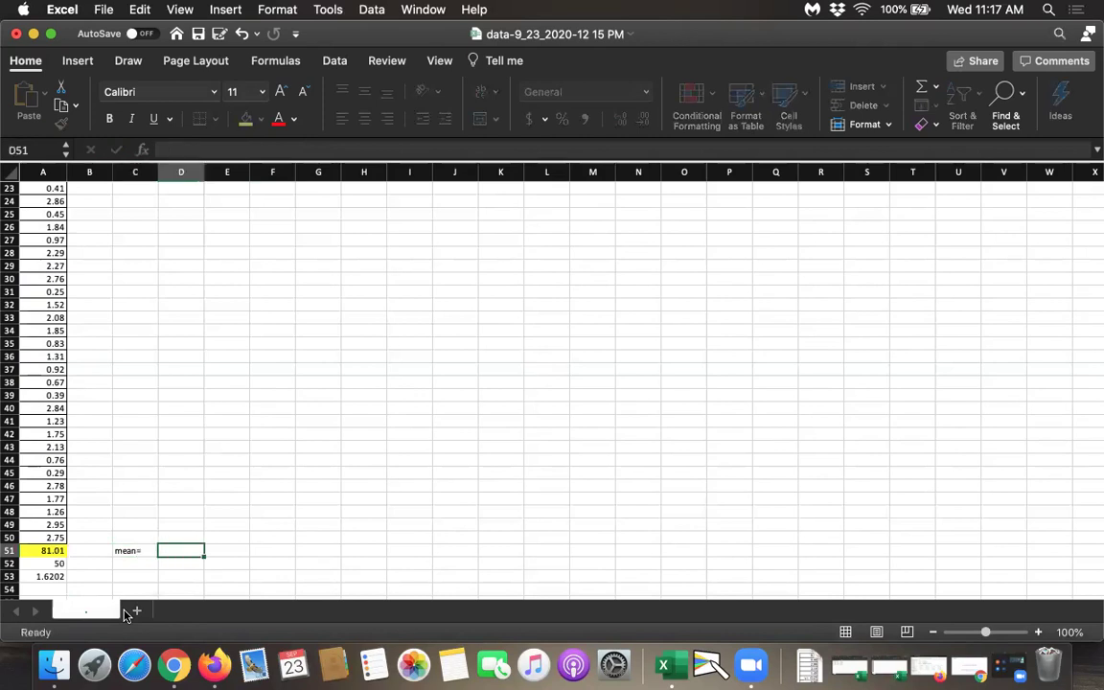
type("=")
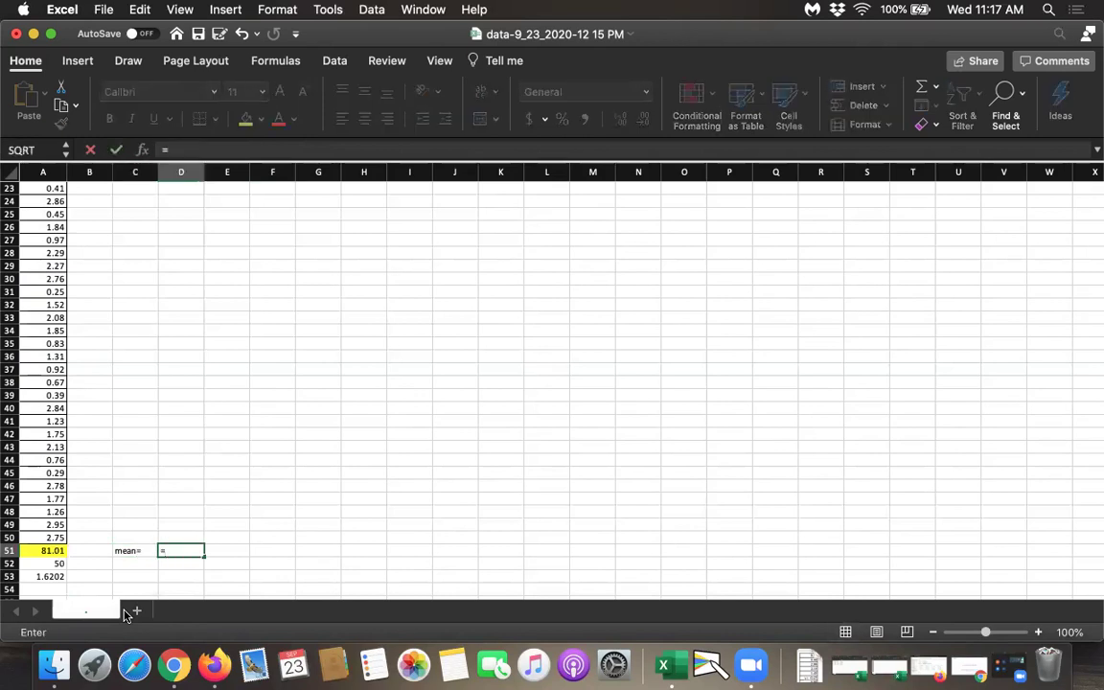
type("Aver")
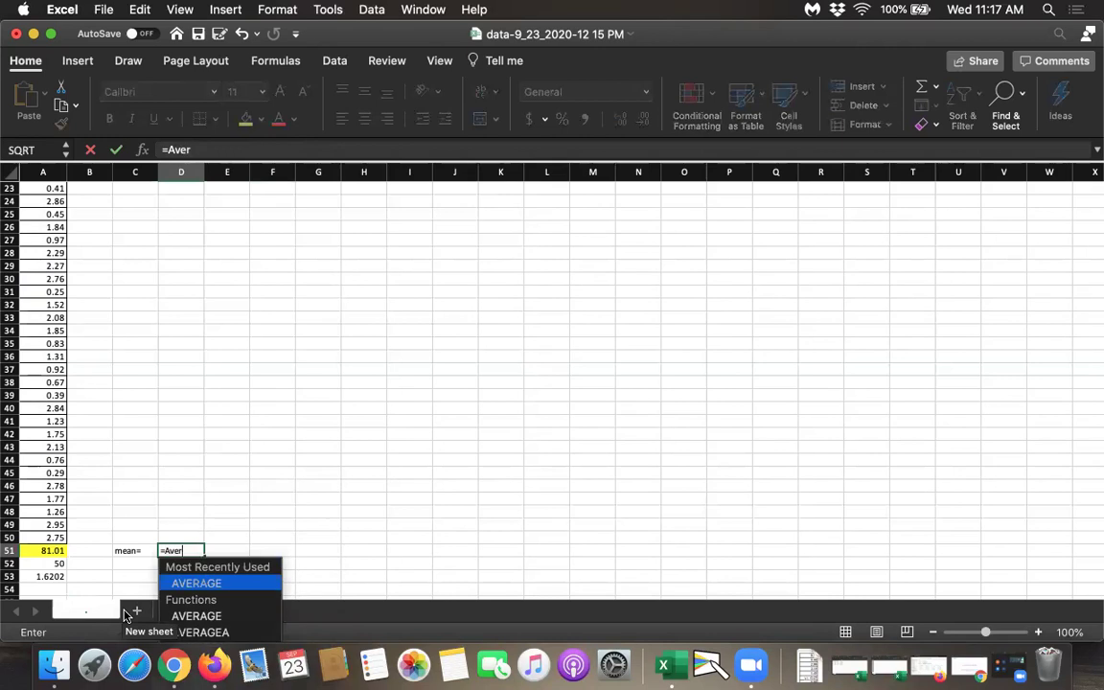
type("age(")
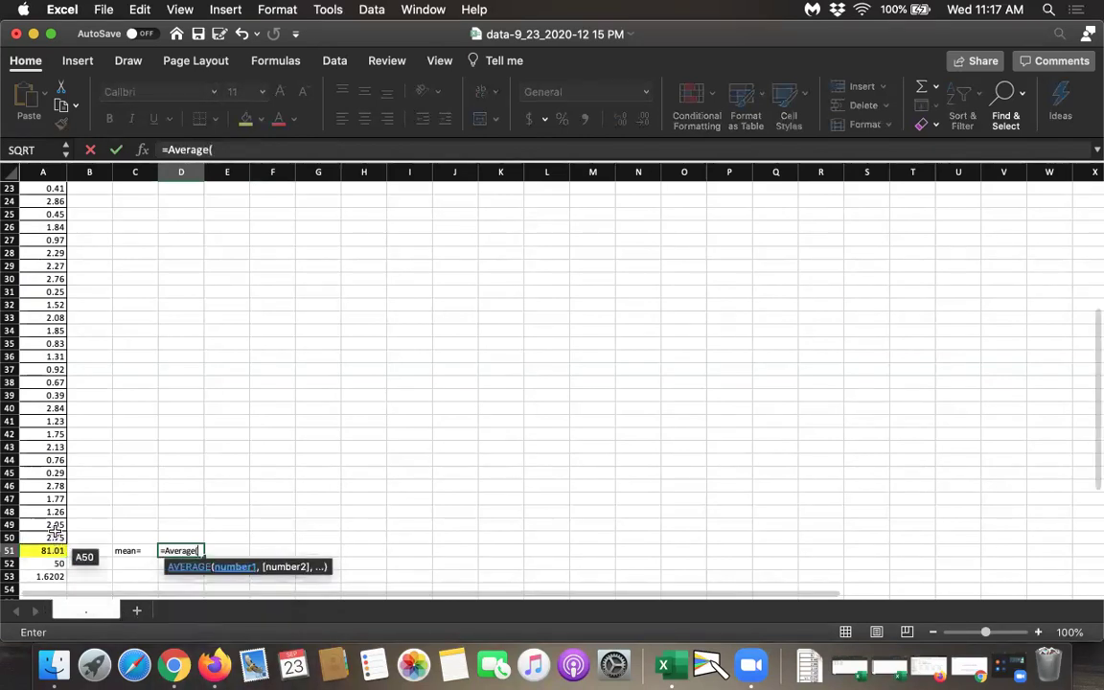
left_click_drag(53, 537, 315, 155)
left_click(314, 150)
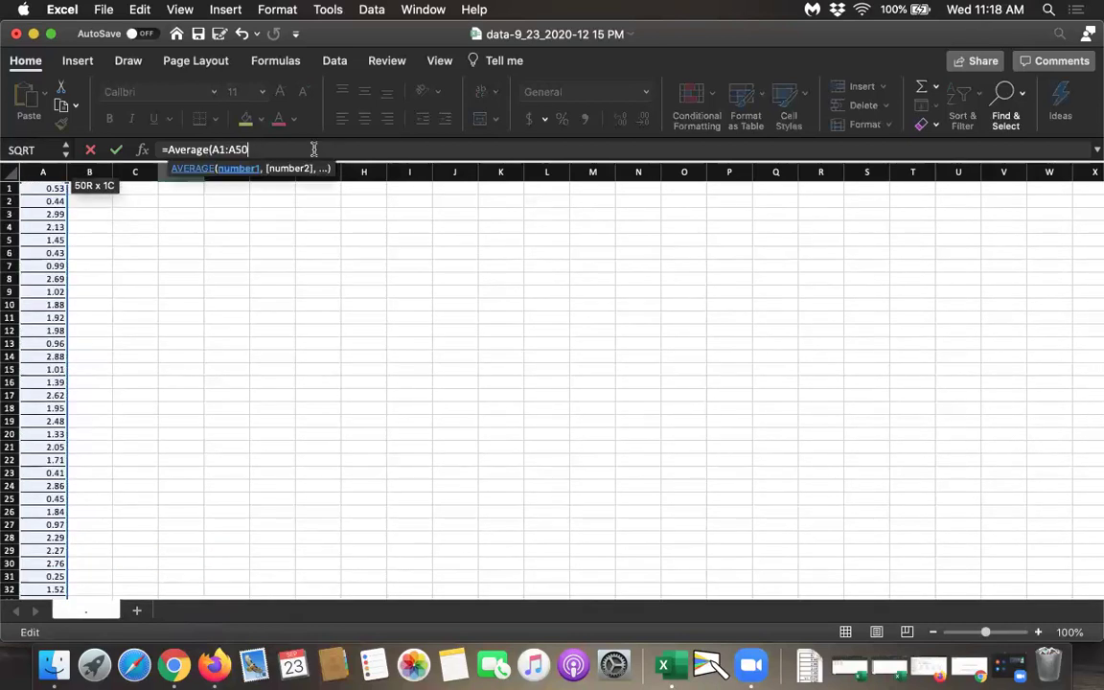
type(")")
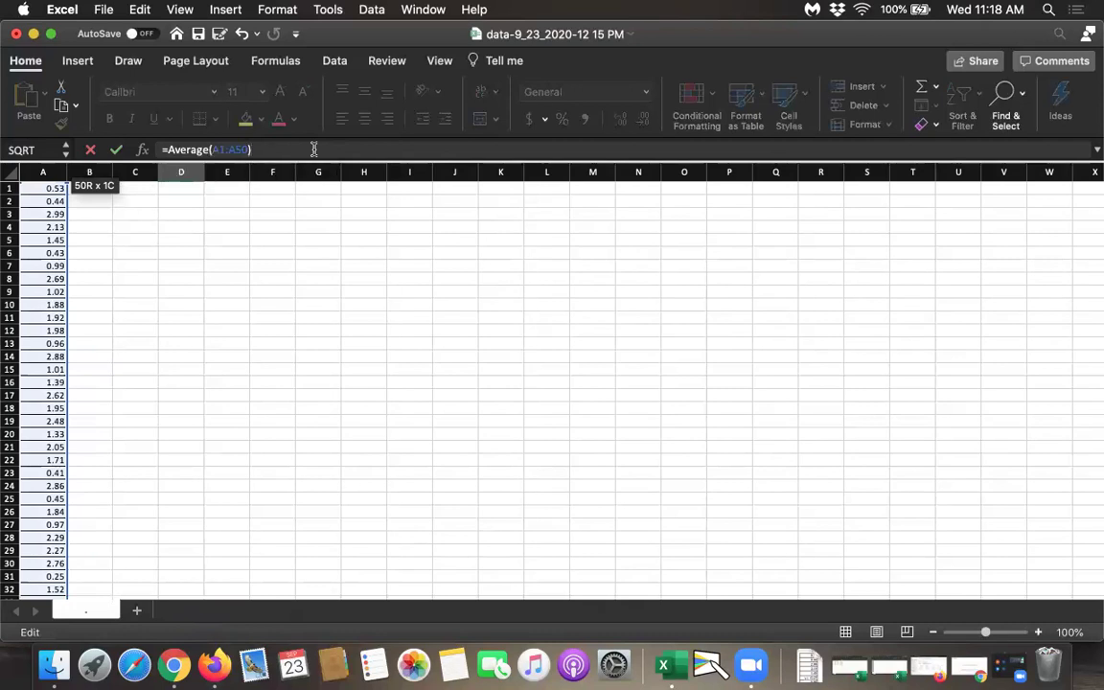
key("Return")
Review the AVERAGE formula in D51 and keep it unchanged.
key("Down")
key("Down")
key("Down")
key("Up")
key("Up")
key("Up")
key("Up")
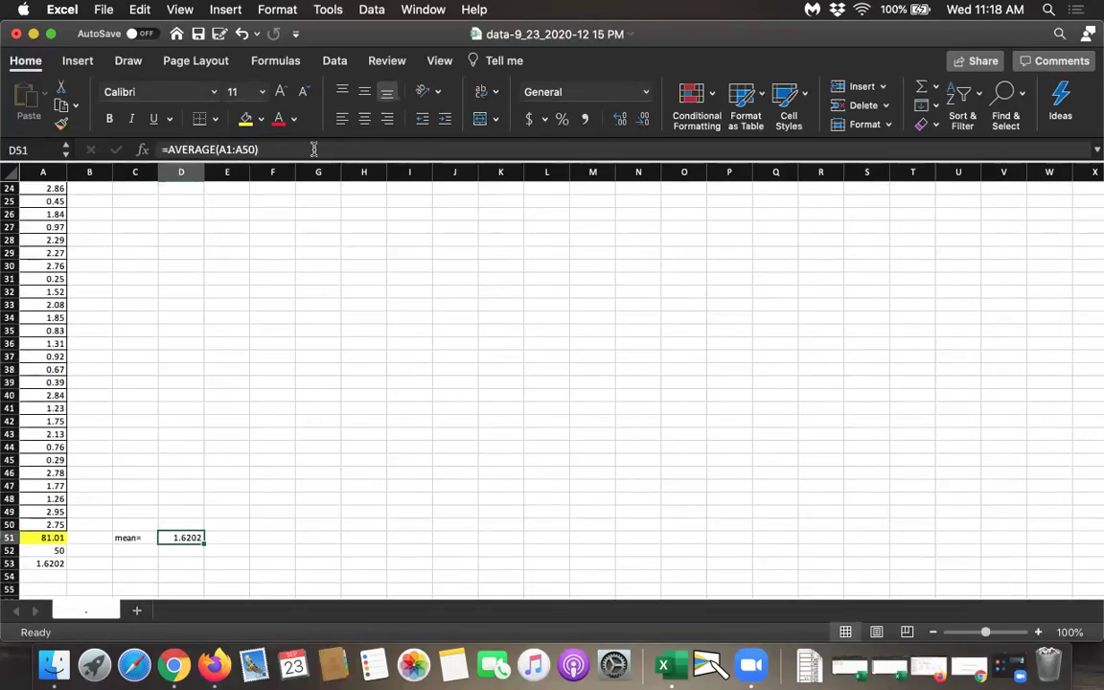
left_click(164, 149)
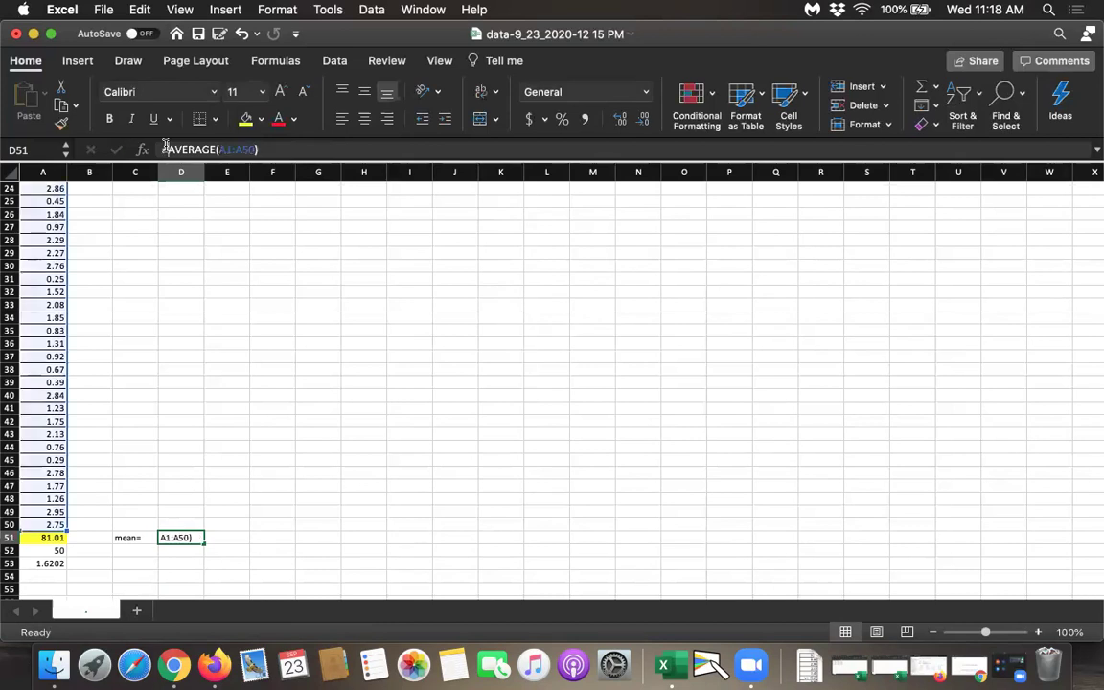
left_click(374, 145)
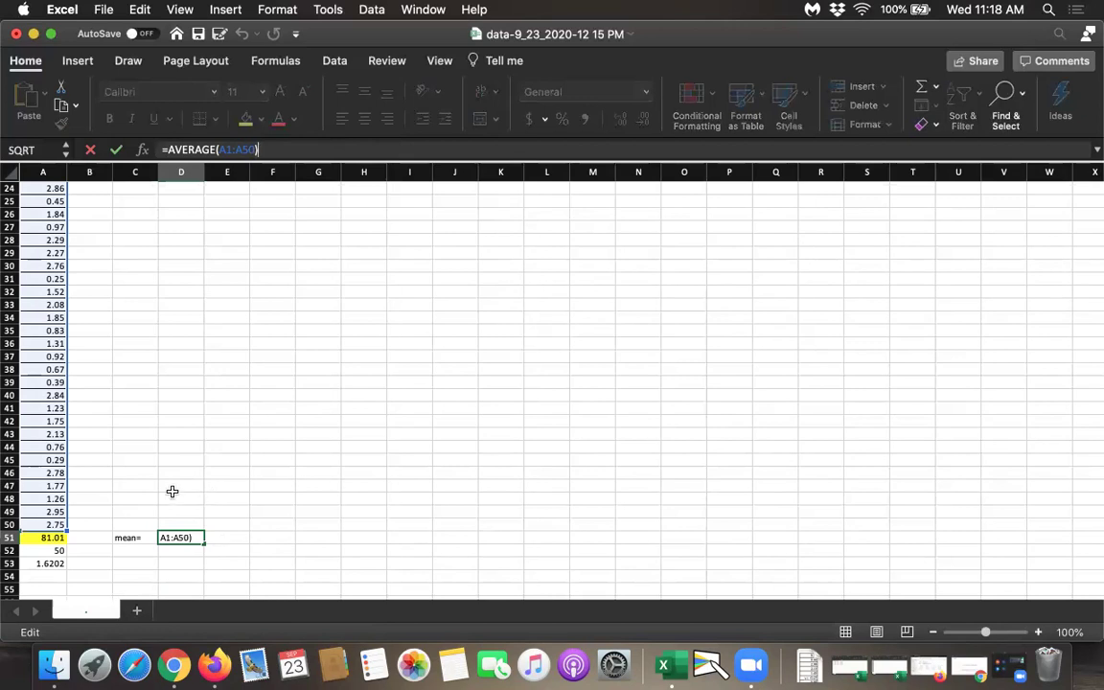
key("Return")
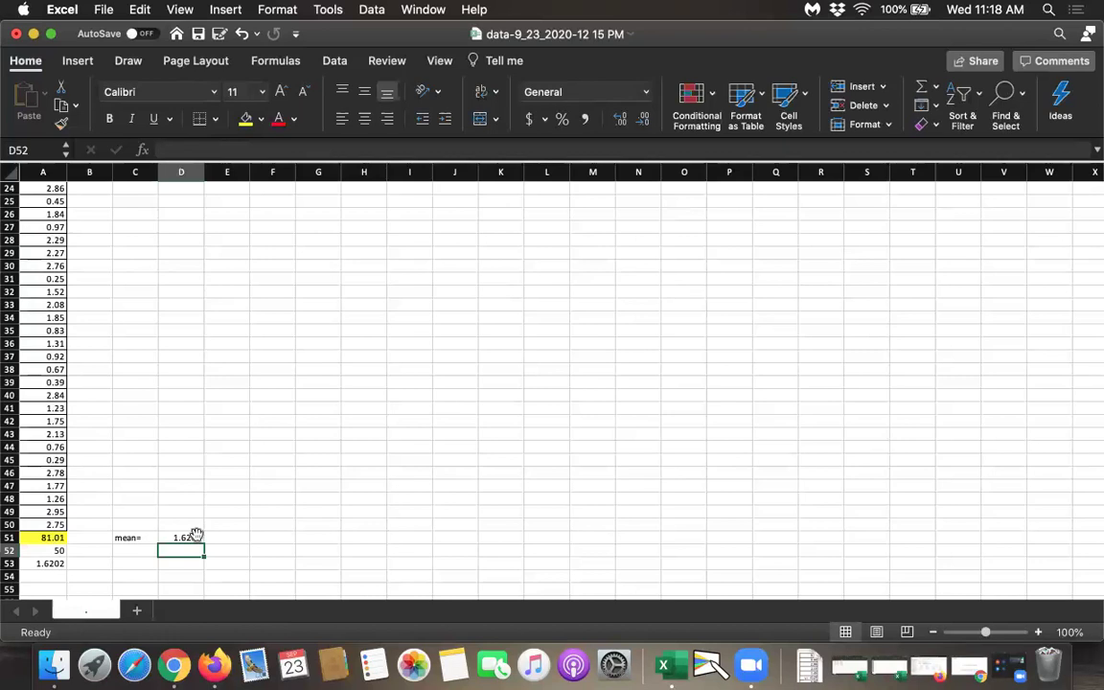
Open MathXL question 14, close the data popup, and select the mean answer box.
left_click(32, 35)
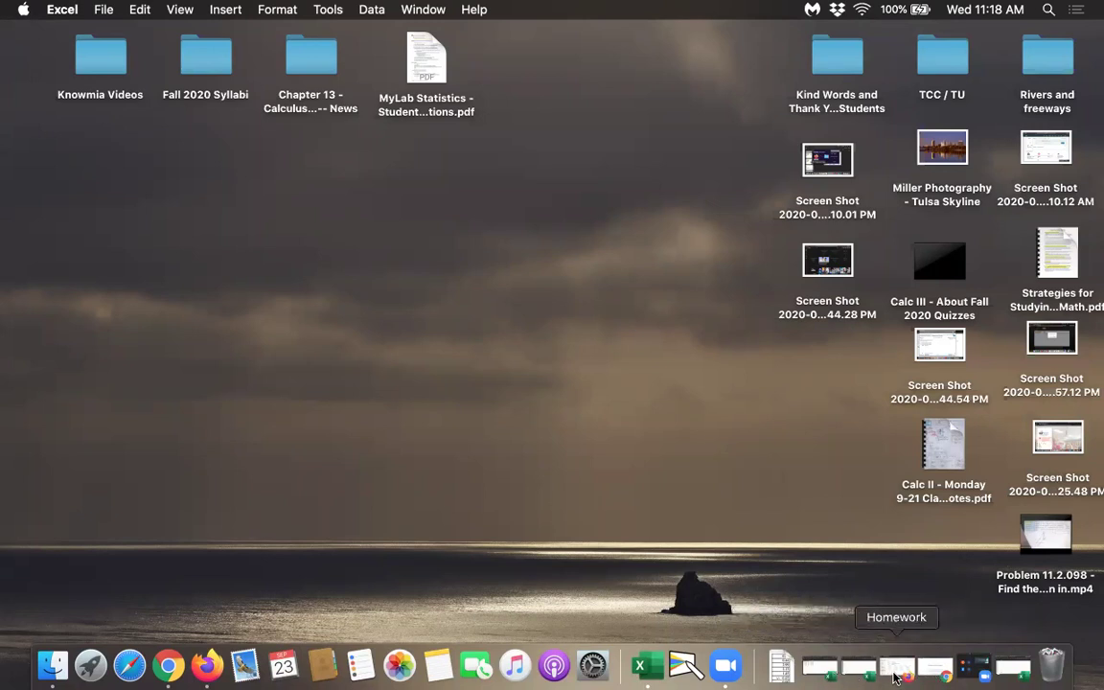
left_click(896, 674)
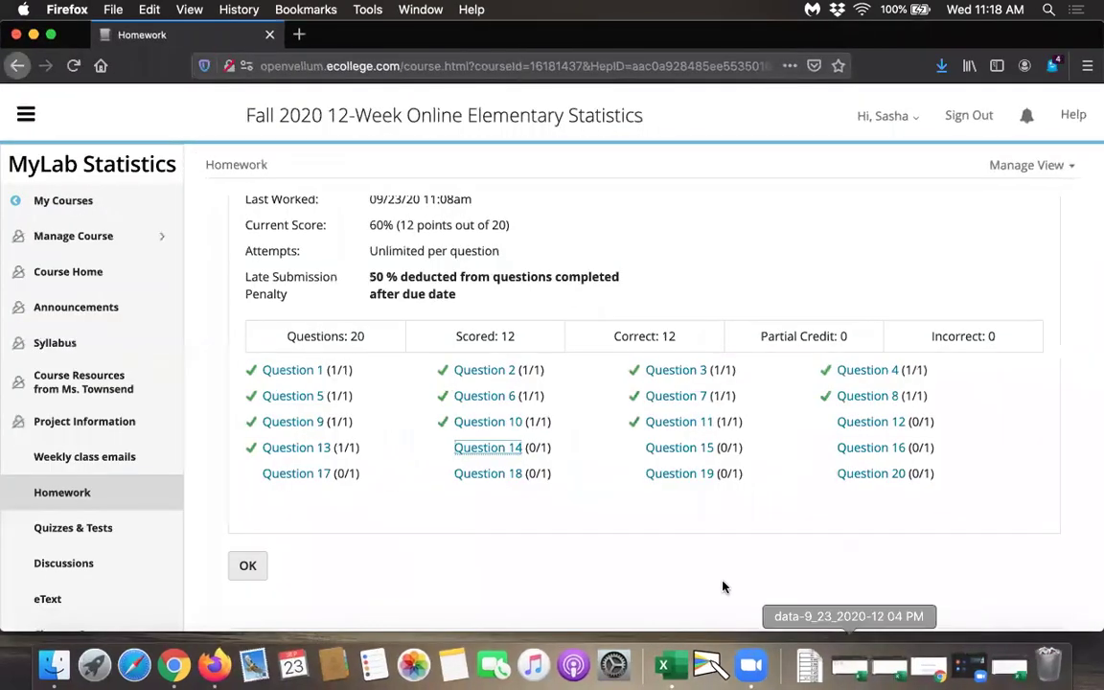
left_click(494, 447)
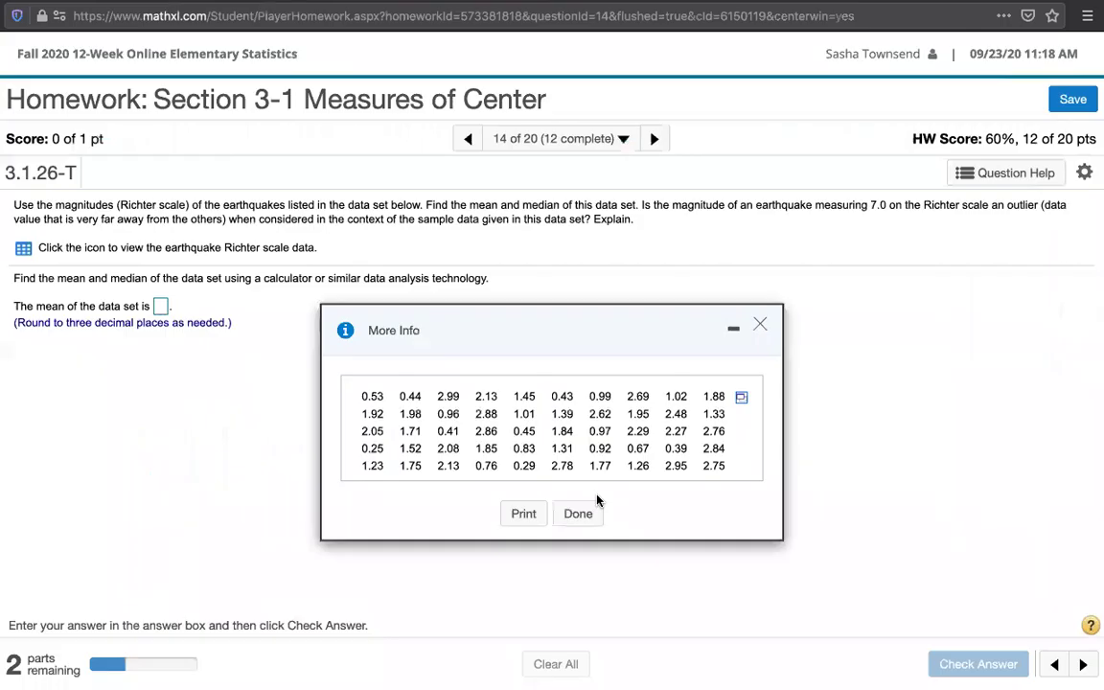
left_click(764, 327)
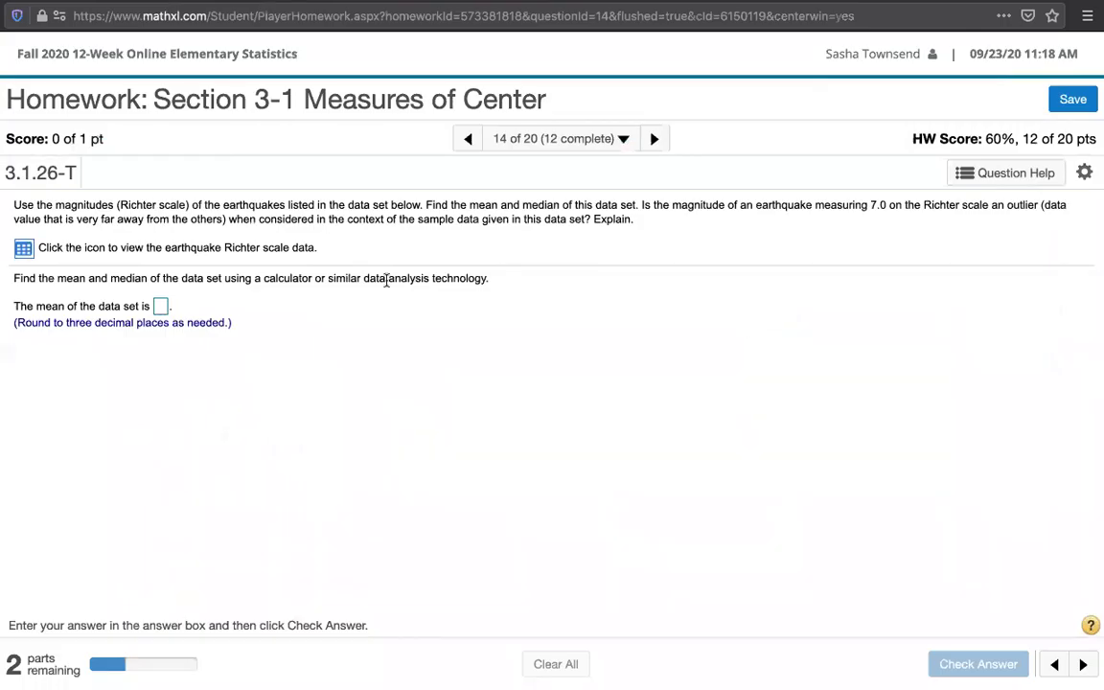
left_click(160, 308)
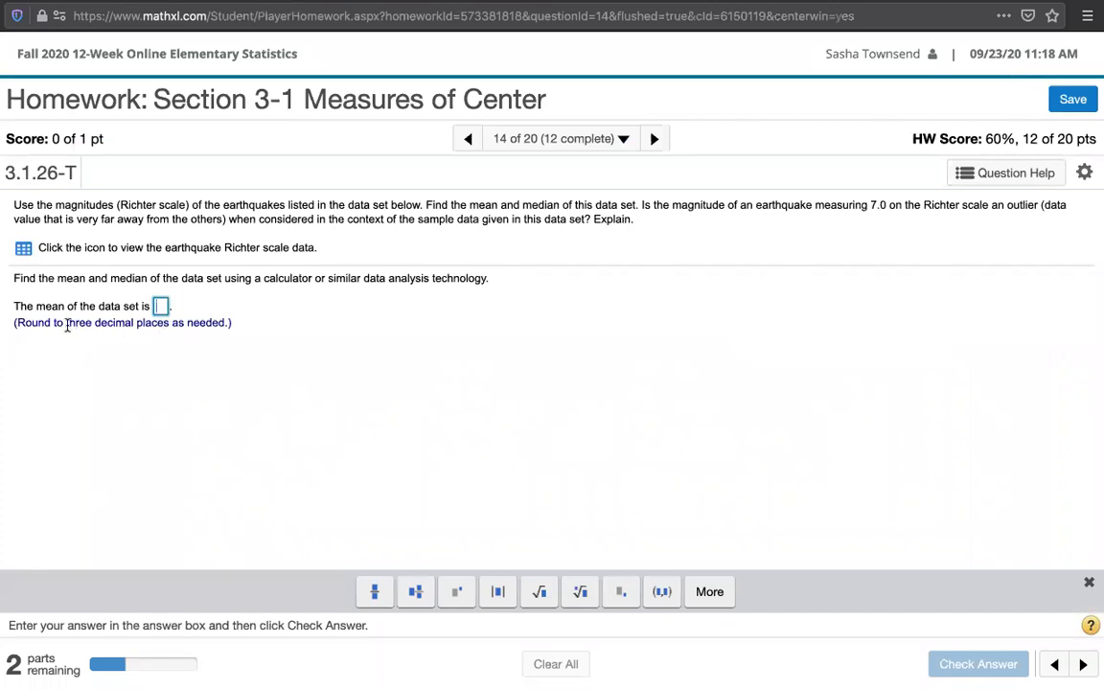
Exit browser full screen and bring the Excel sheet back to read the mean.
mouse_move(27, 16)
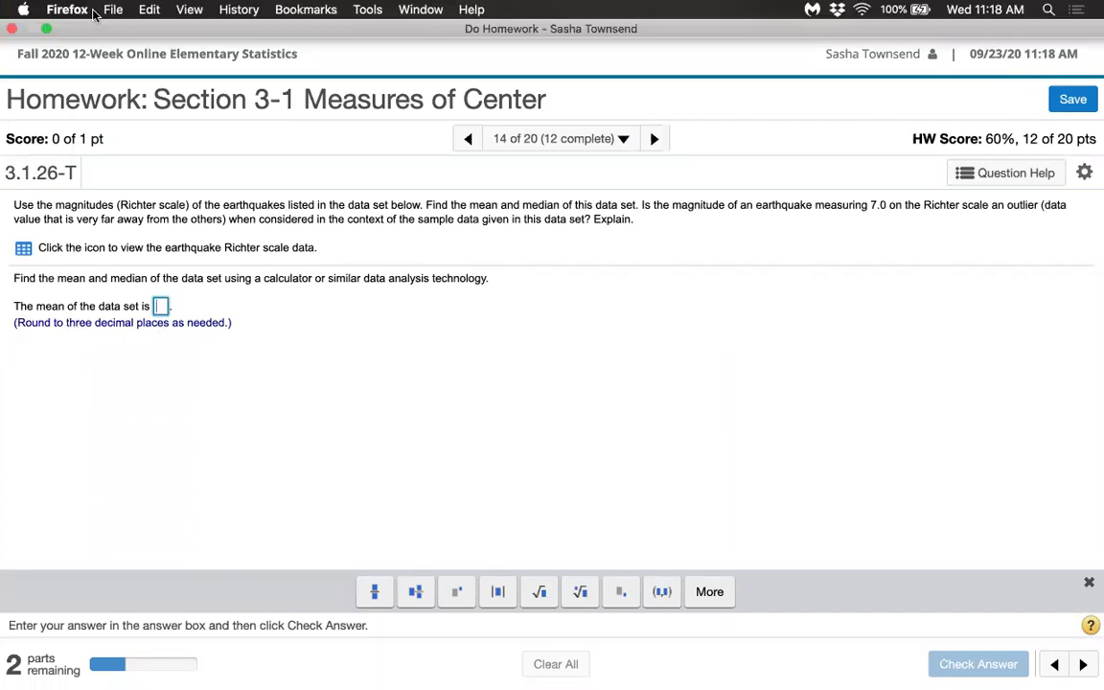
left_click(45, 28)
left_click(1009, 671)
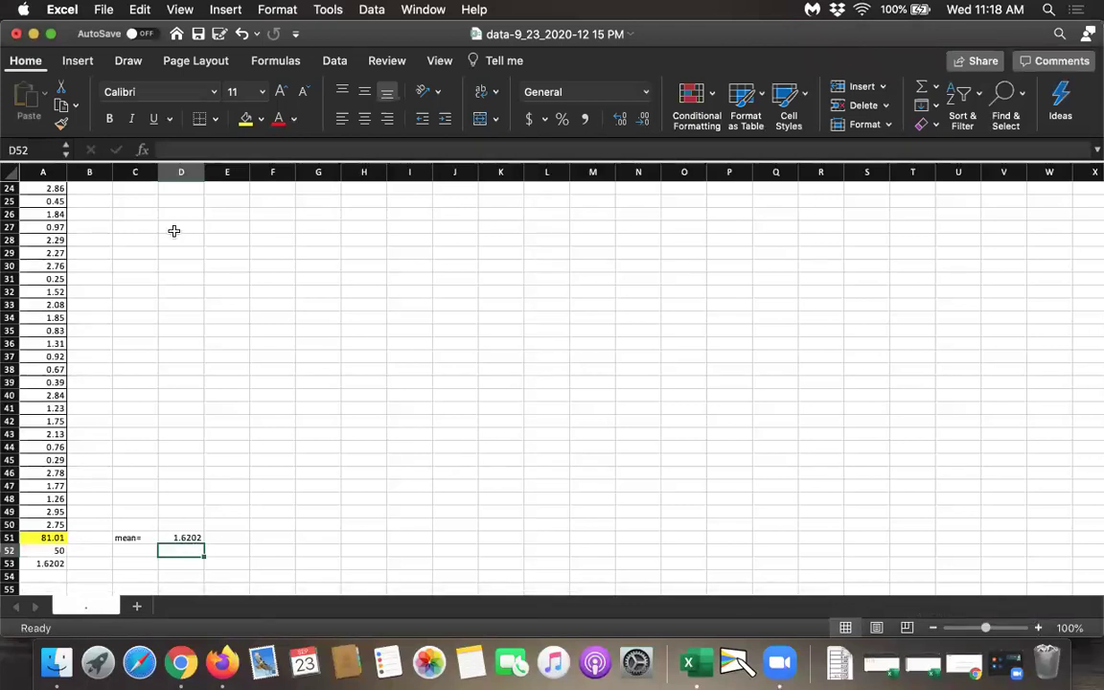
Enter 1.620 as the mean in MathXL and dismiss the correct-answer message.
left_click(33, 34)
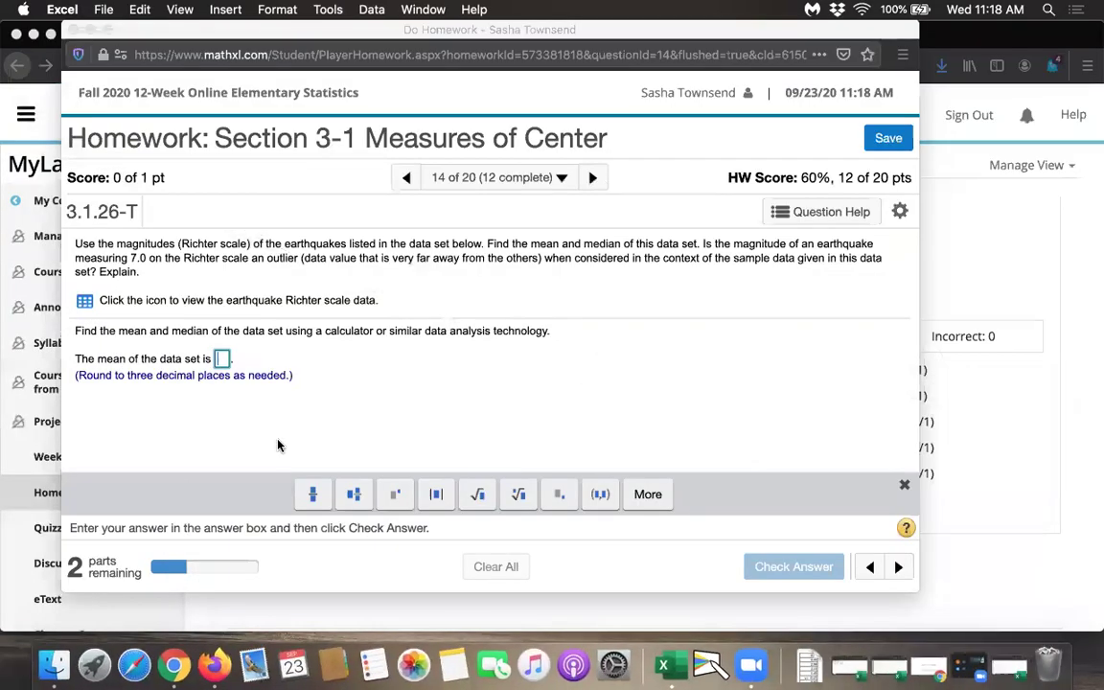
left_click(221, 358)
type("1.620")
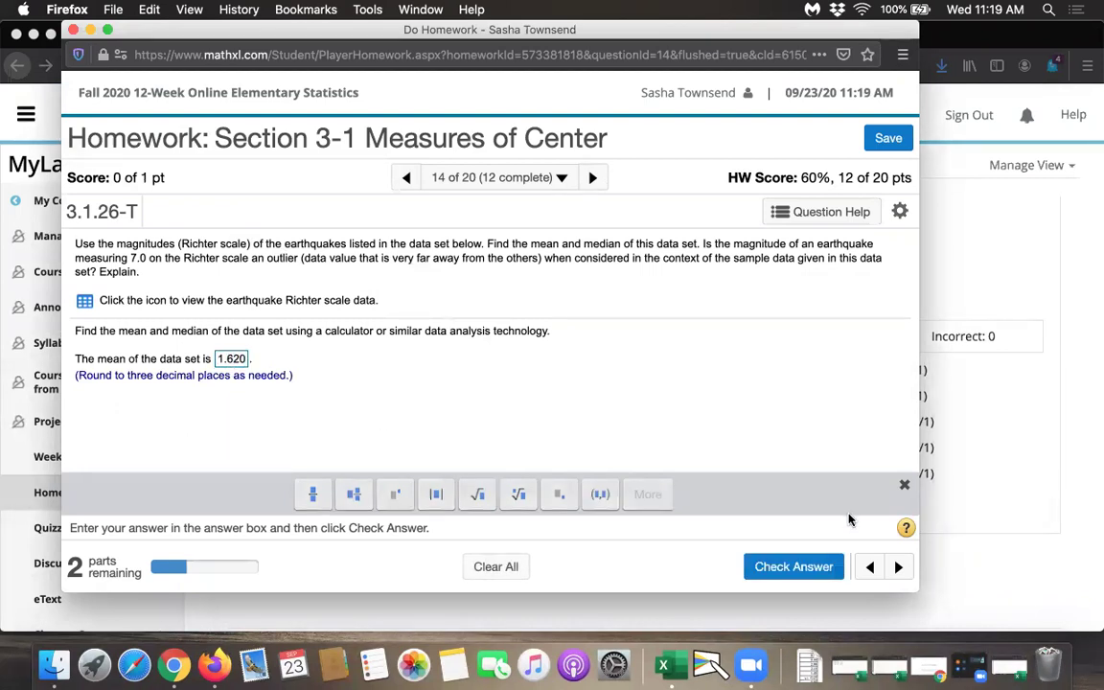
left_click(803, 566)
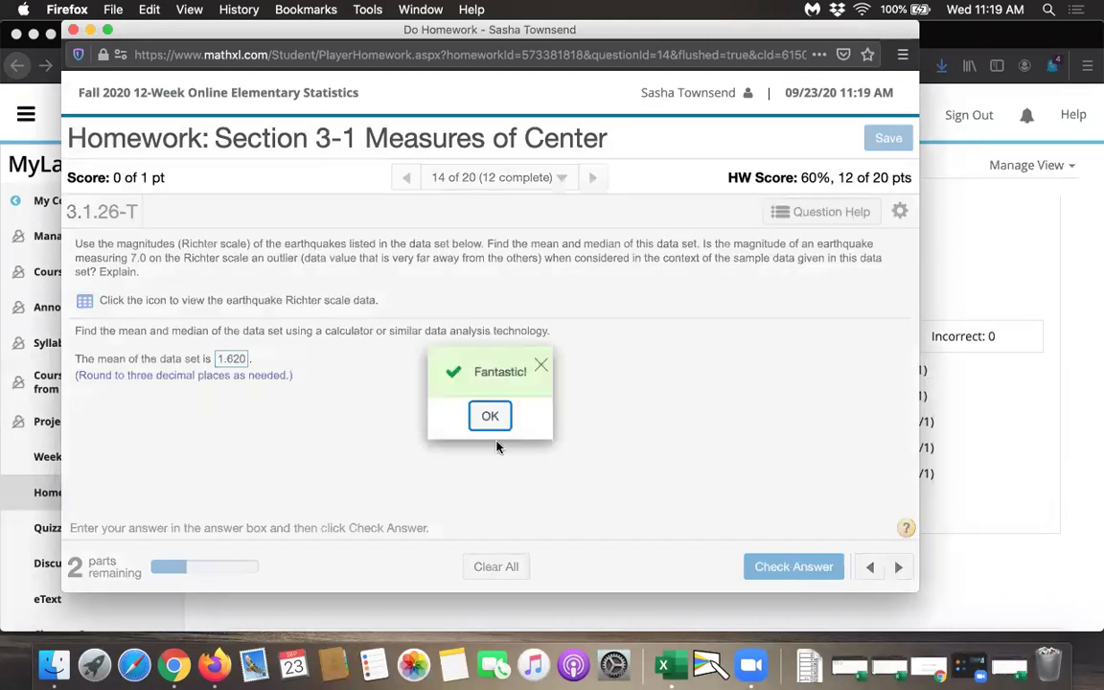
left_click(490, 416)
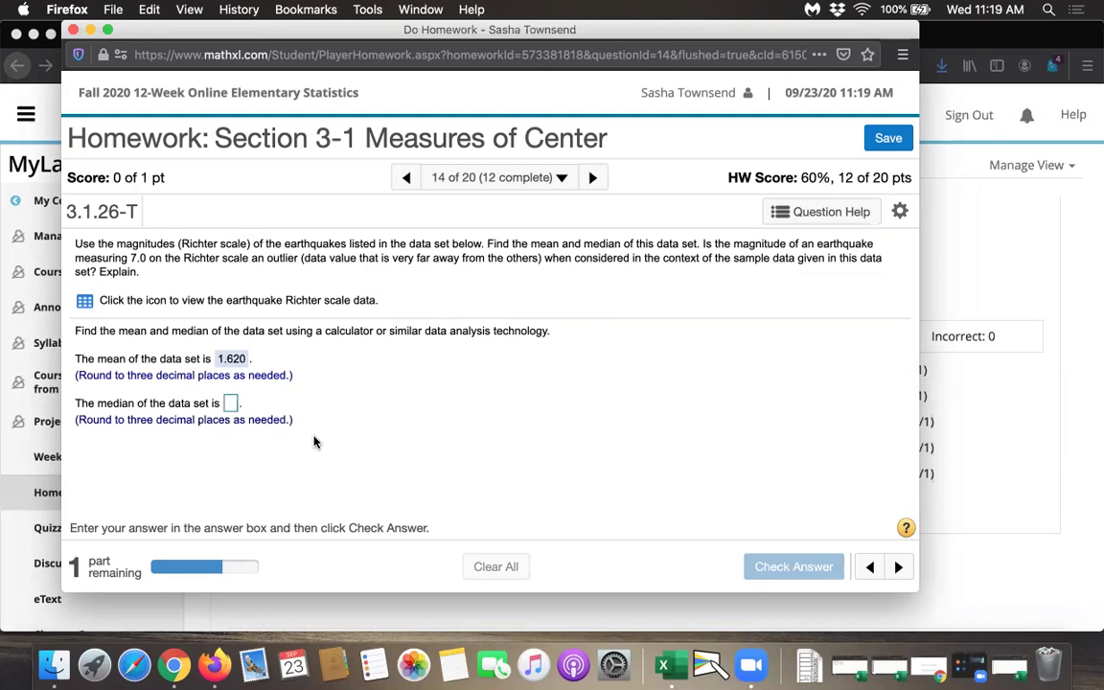
Return to the Excel sheet and inspect A50 and the values in A25:A26.
left_click(1010, 674)
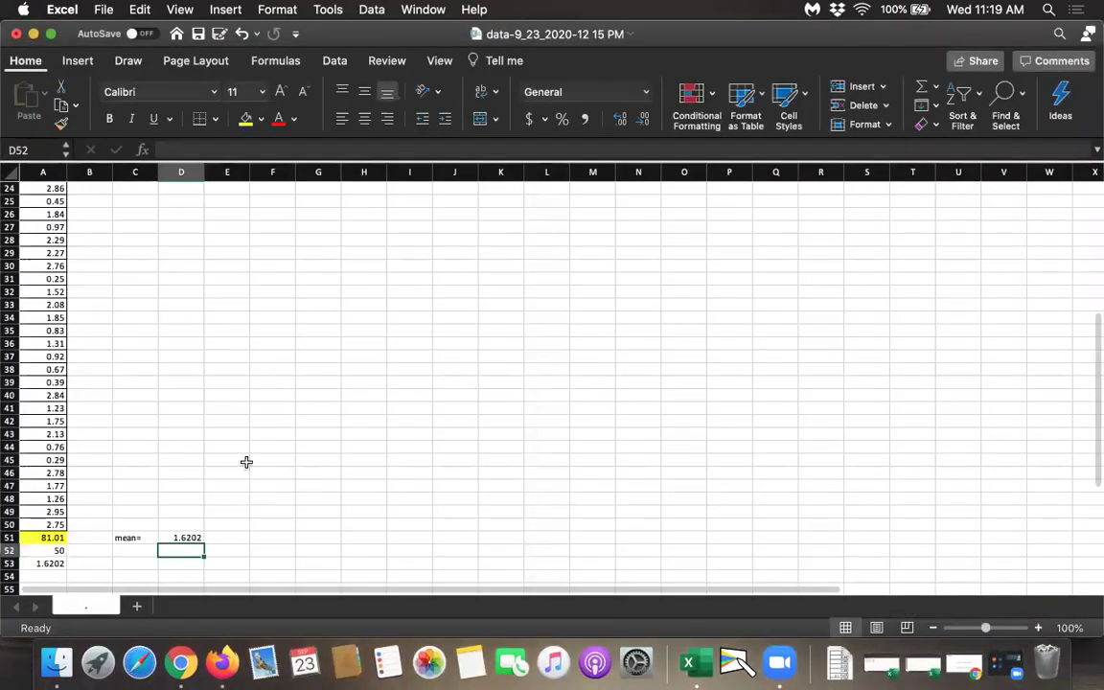
left_click(53, 521)
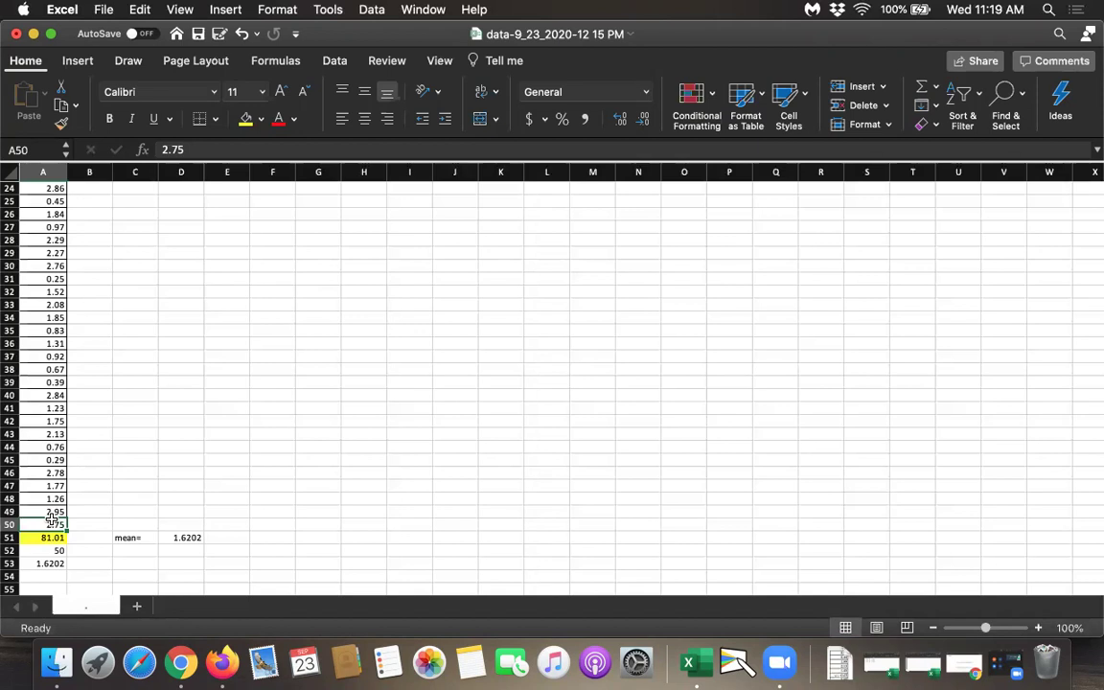
left_click(54, 199)
left_click_drag(55, 199, 58, 215)
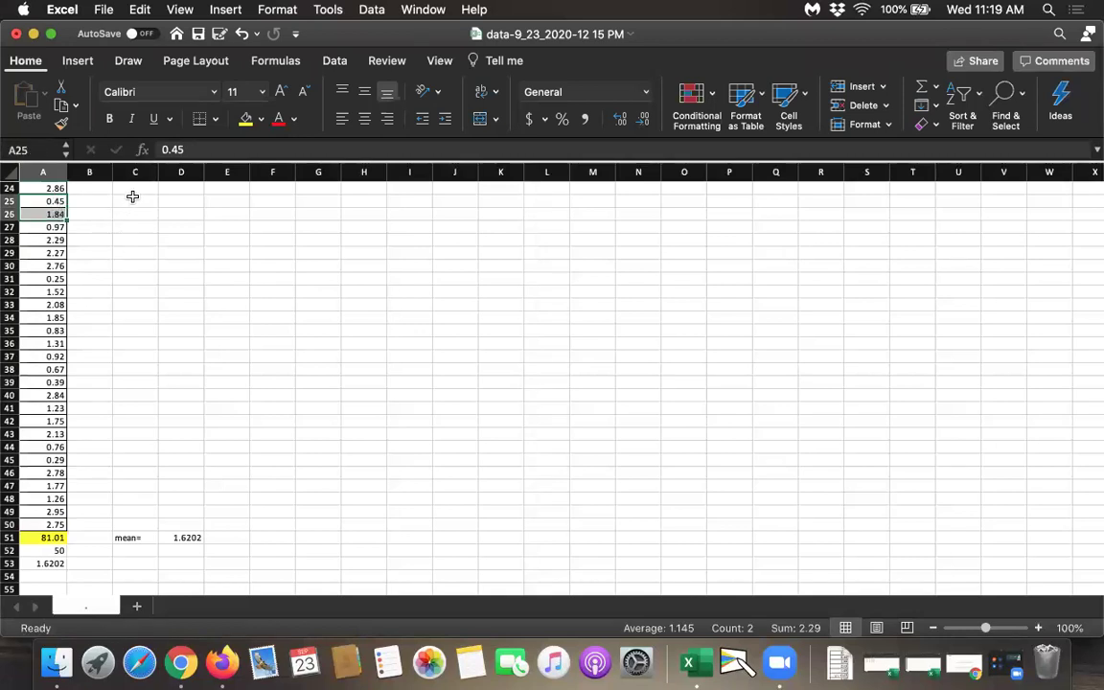
Abandon a started formula in C25 and select all 50 magnitudes A1:A50.
left_click(132, 197)
type("=(")
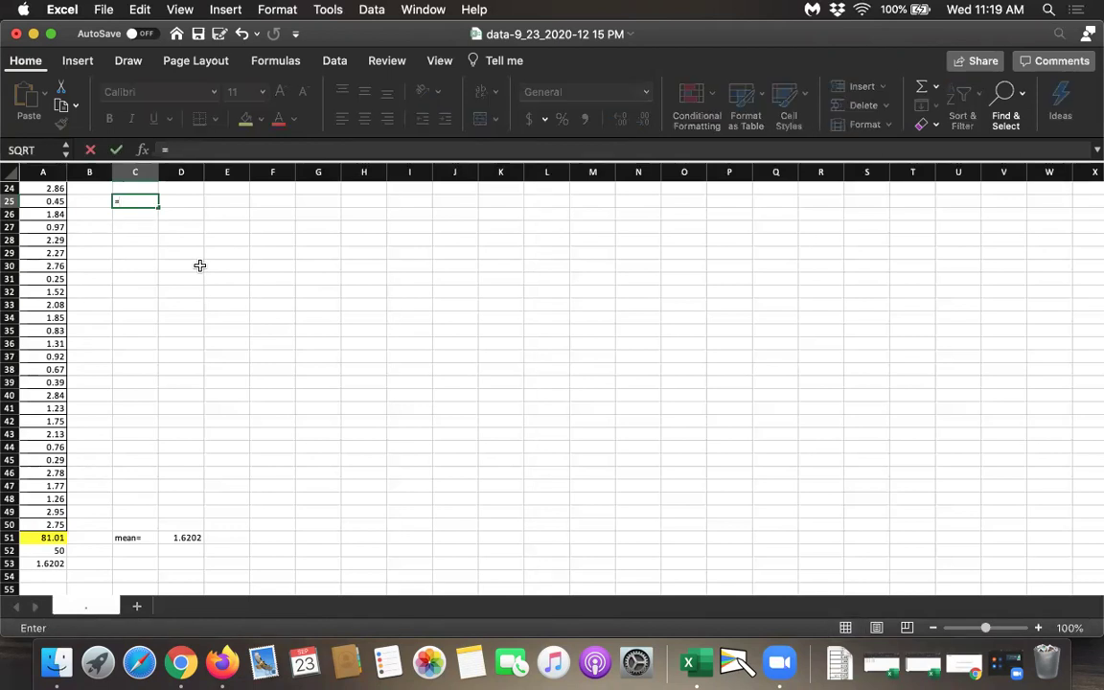
left_click(52, 203)
key("BackSpace")
key("Escape")
key("Down")
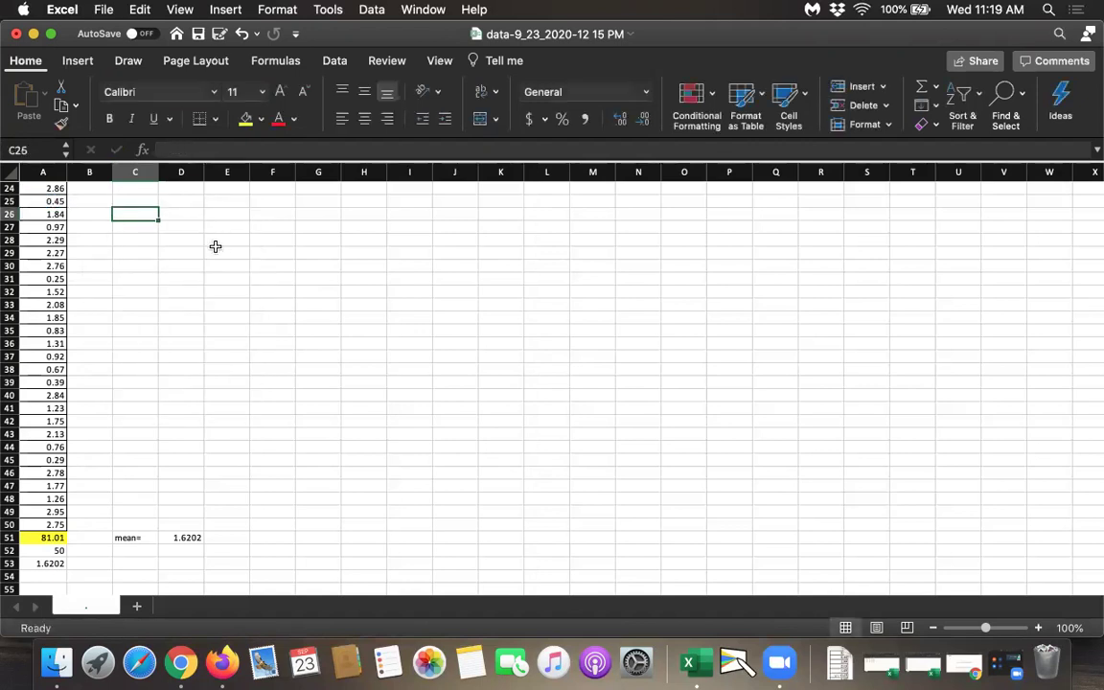
left_click_drag(39, 523, 48, 189)
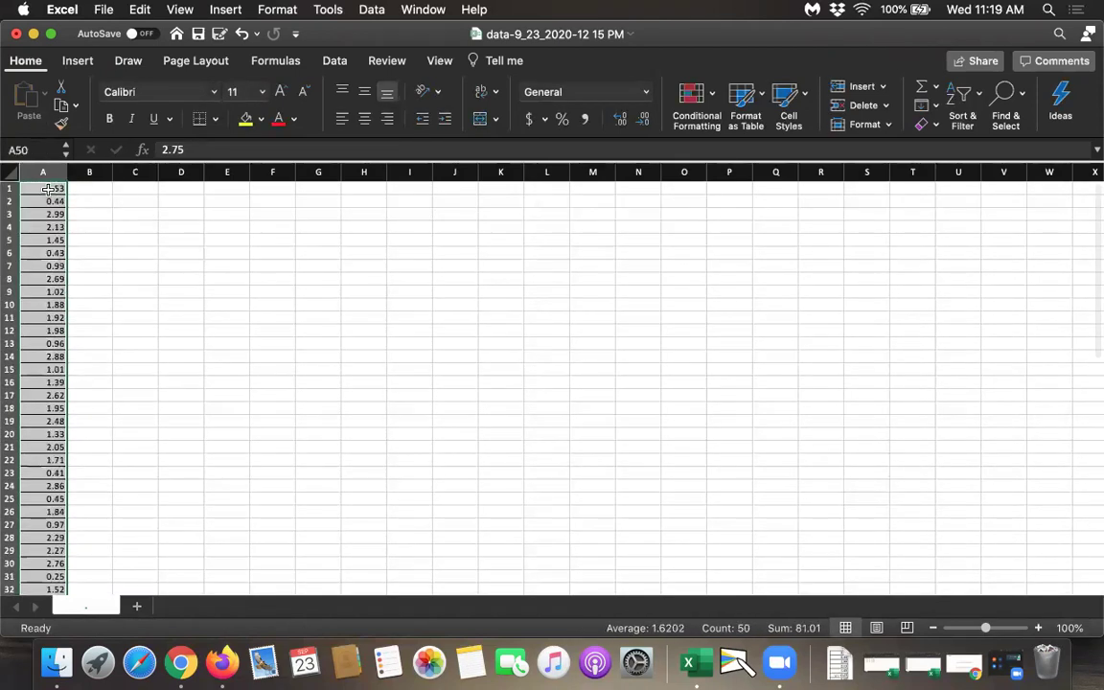
Sort column A smallest to largest and select the middle values 1.71 and 1.75 in A25:A26.
left_click(954, 95)
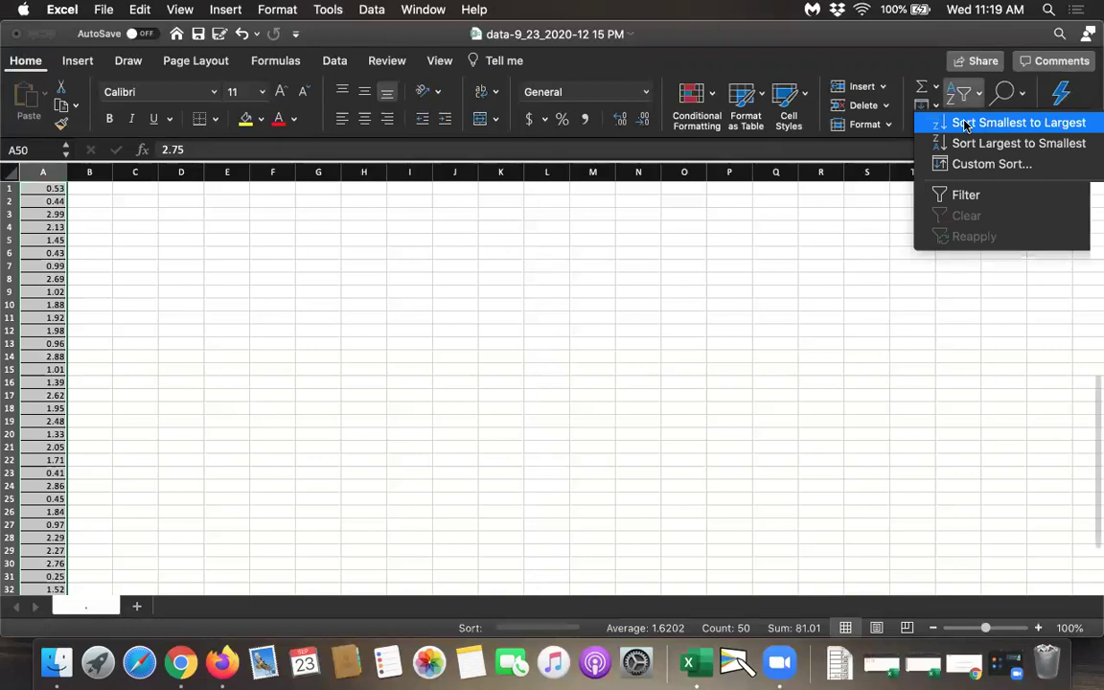
left_click(966, 126)
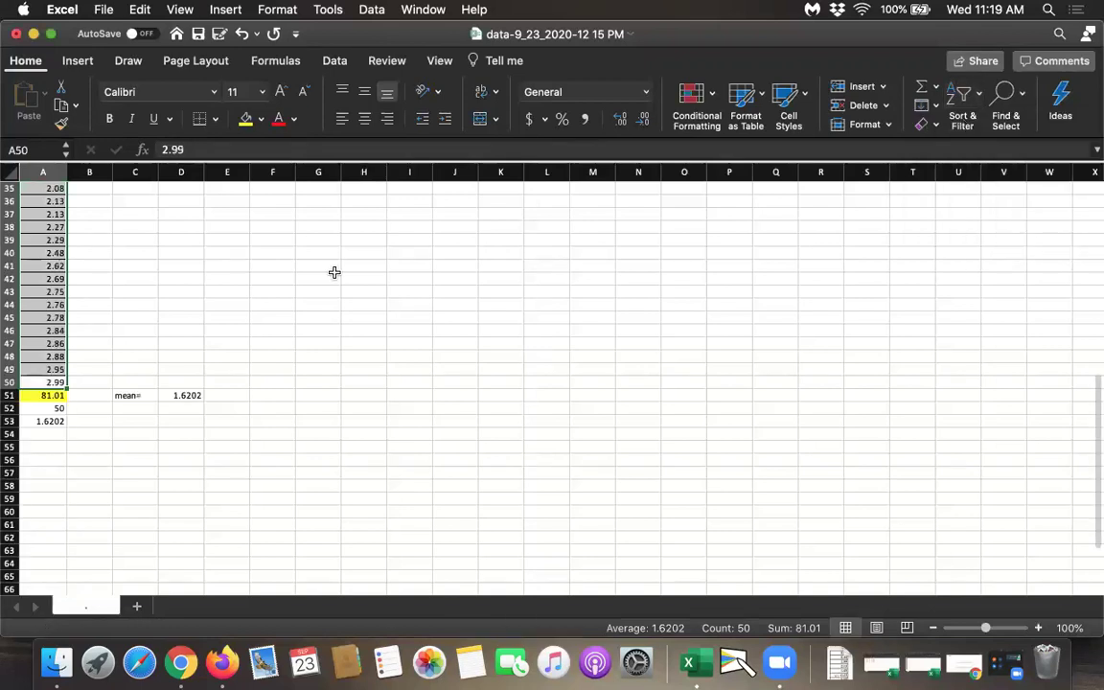
left_click(85, 285)
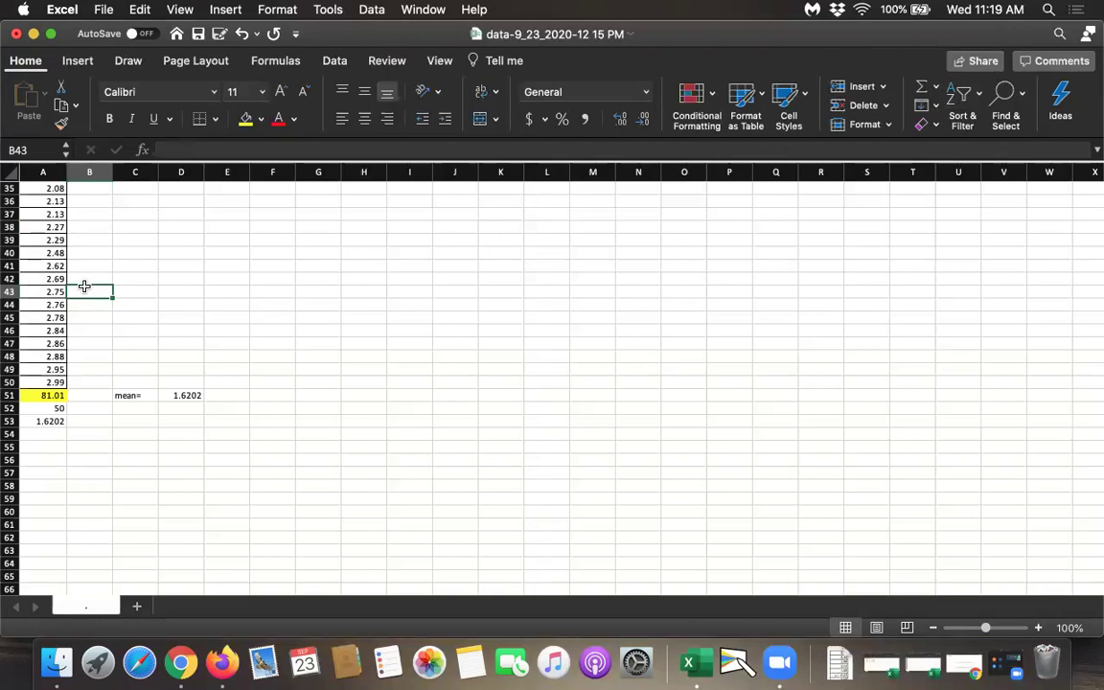
key("Left")
key("Up")
key("Up")
key("Up")
key("Up")
key("Up")
key("Up")
key("Up")
key("Up")
key("Up")
key("Up")
key("Up")
key("Up")
key("Up")
key("Up")
key("Up")
key("Up")
key("Up")
key("Up")
key("Up")
key("Up")
key("Up")
key("Up")
key("Up")
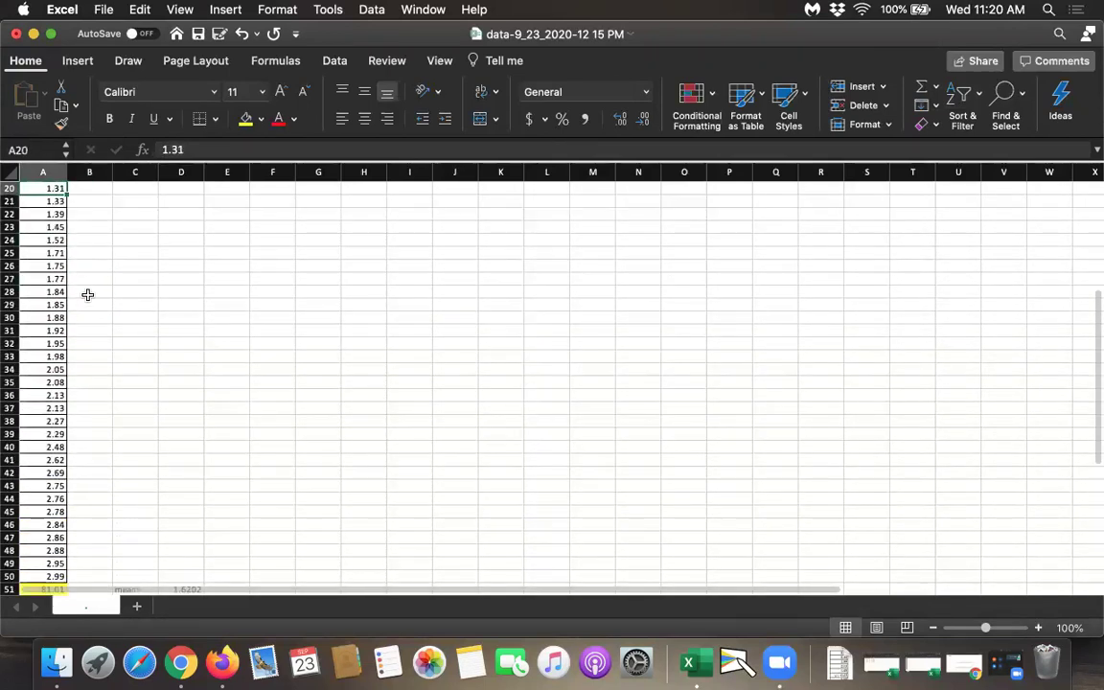
left_click(54, 252)
left_click_drag(54, 252, 55, 265)
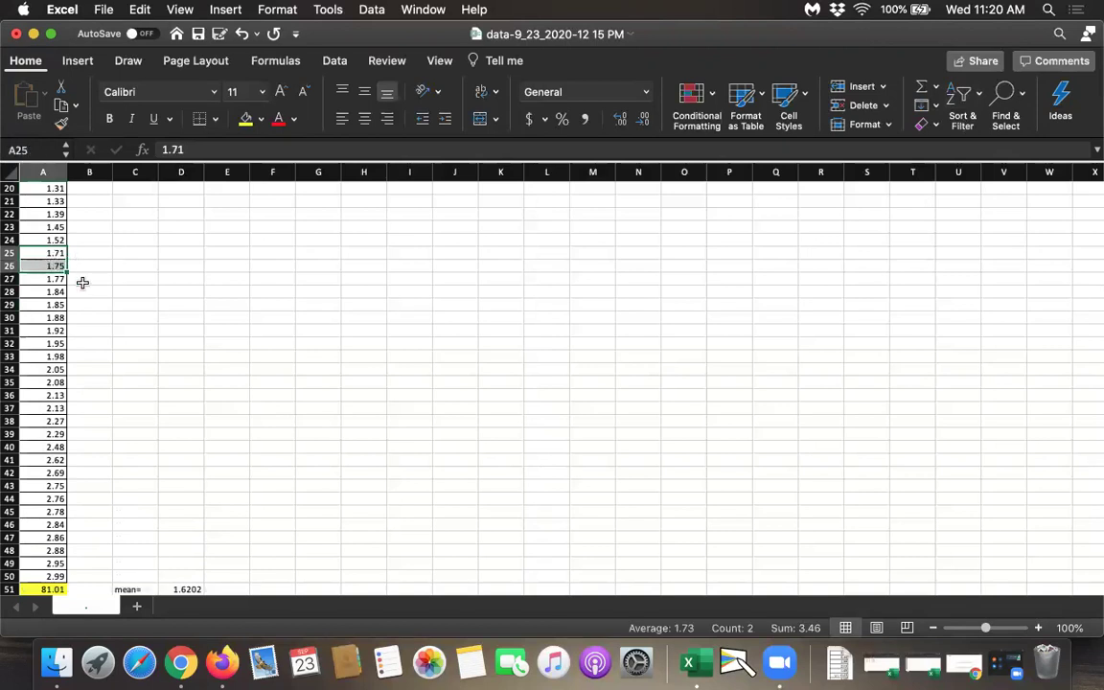
Enter =(A25+A26)/2 in C25 to get the median 1.73.
left_click(129, 253)
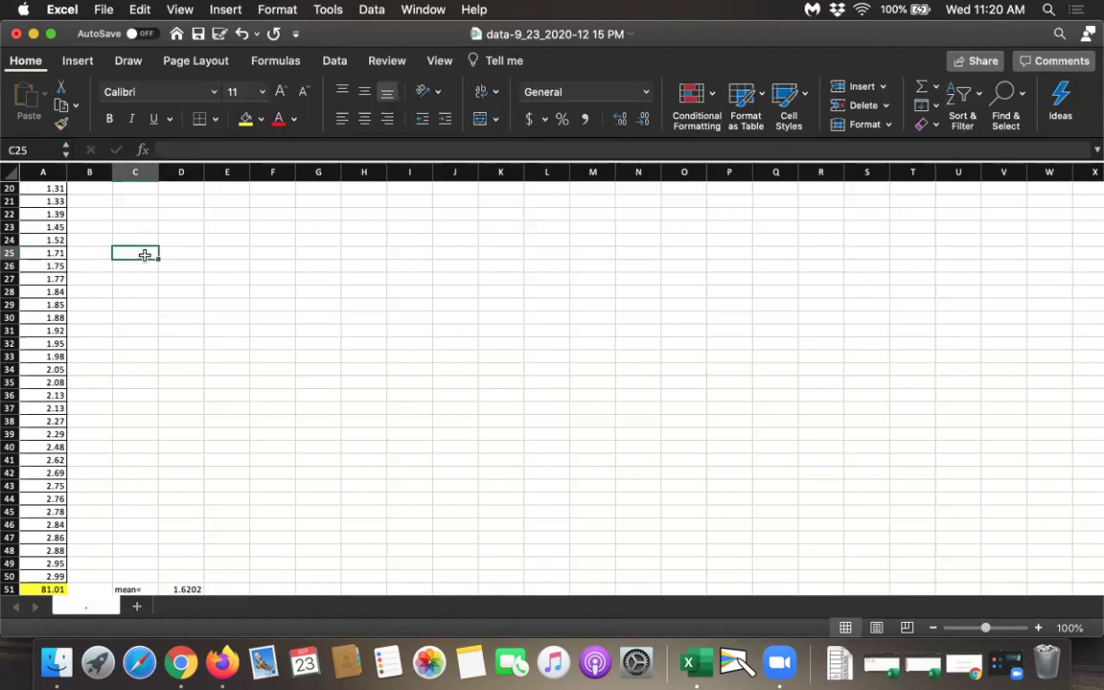
type("=(")
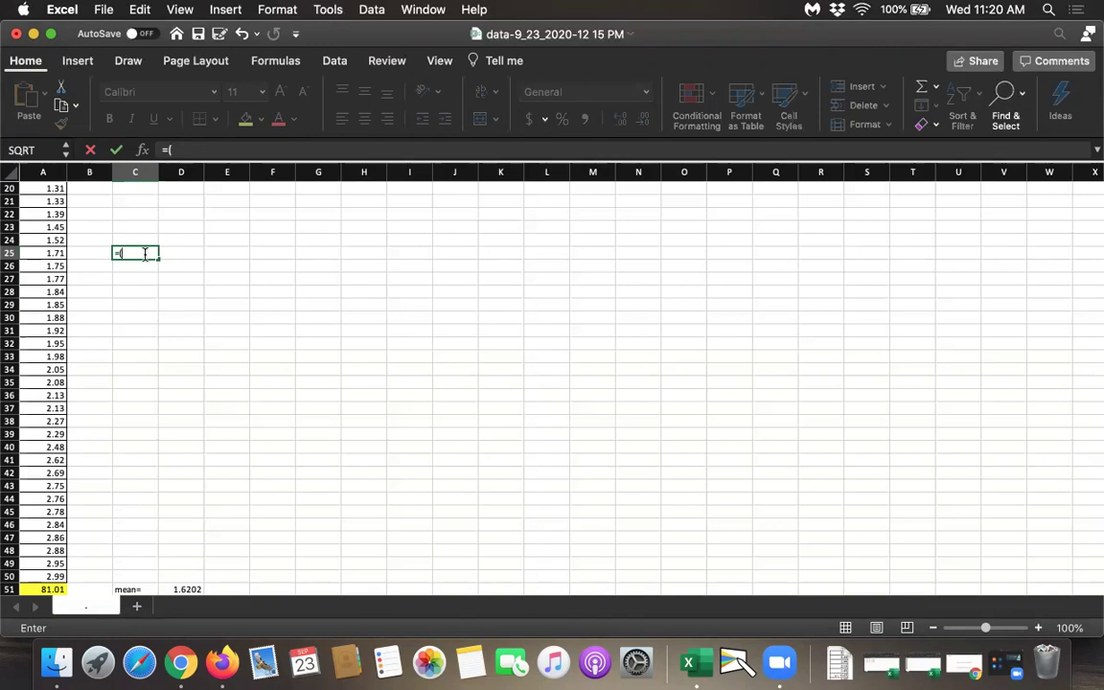
left_click(49, 254)
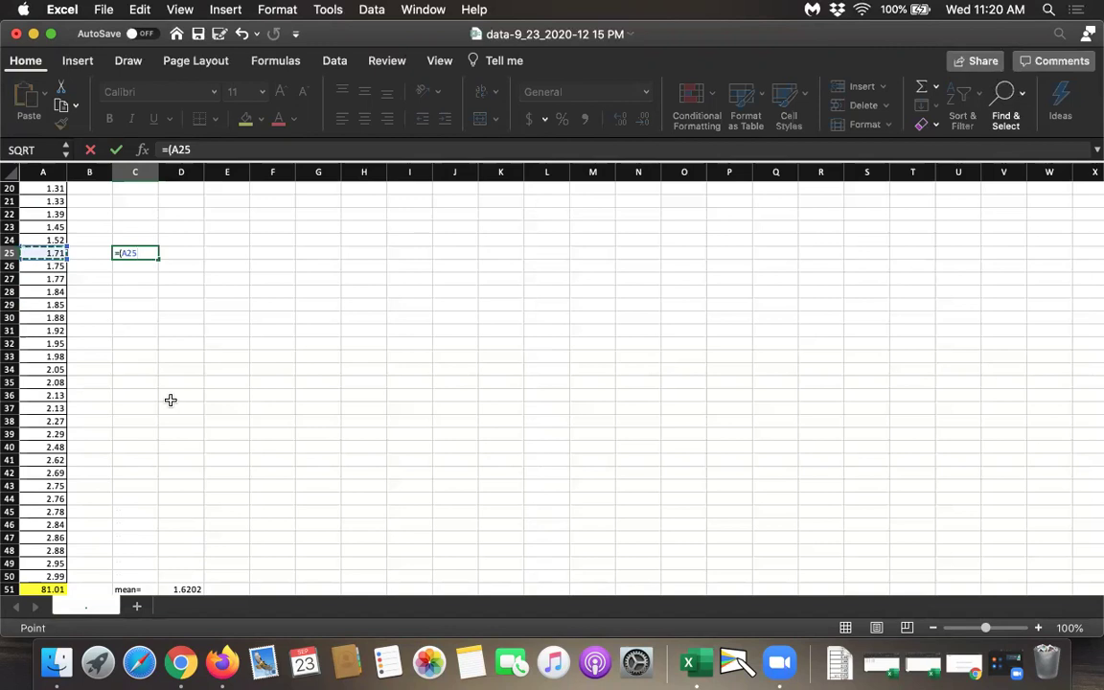
type("+")
left_click(39, 267)
type(")")
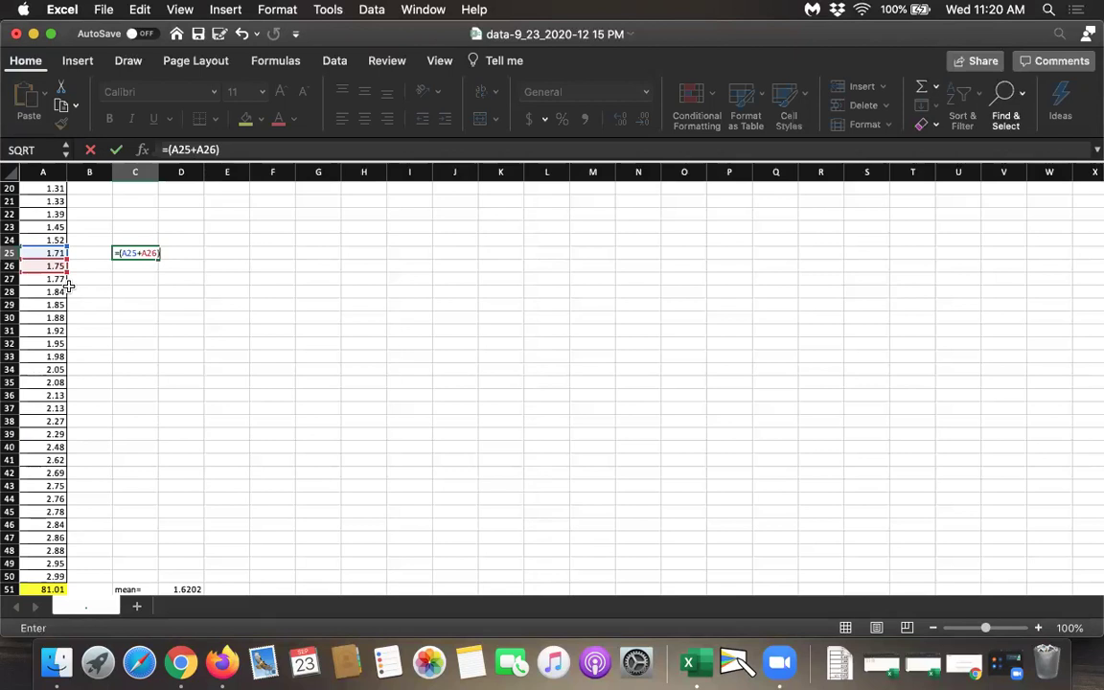
type("/2")
key("Return")
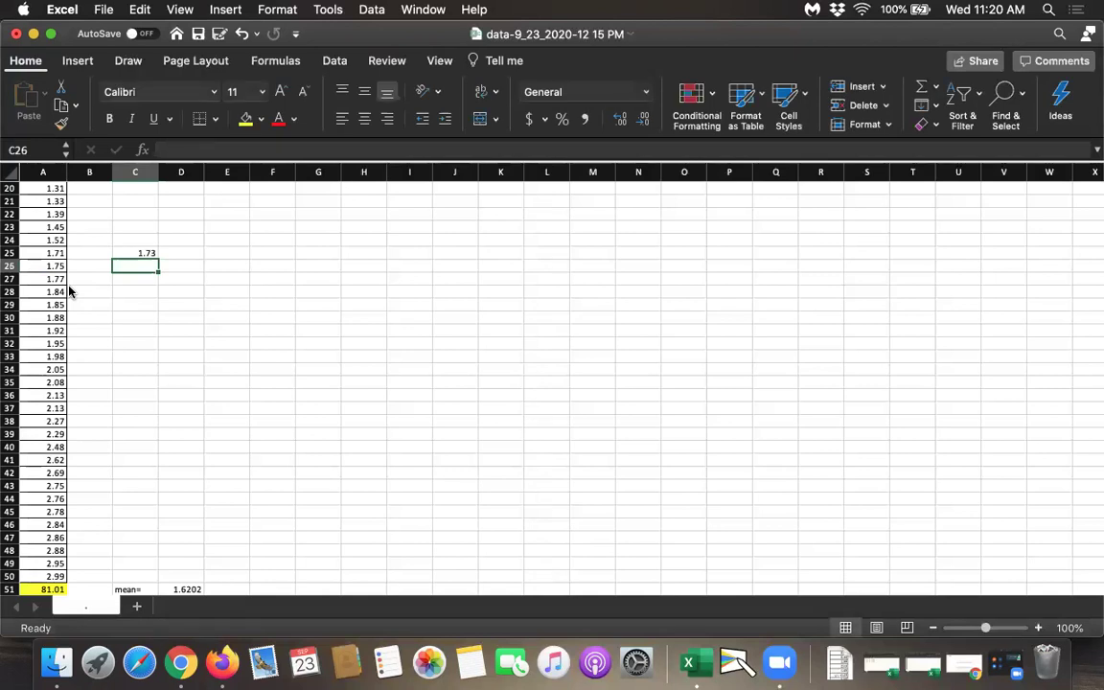
Submit 1.730 as the median in MathXL and acknowledge the correct-answer message.
left_click(34, 33)
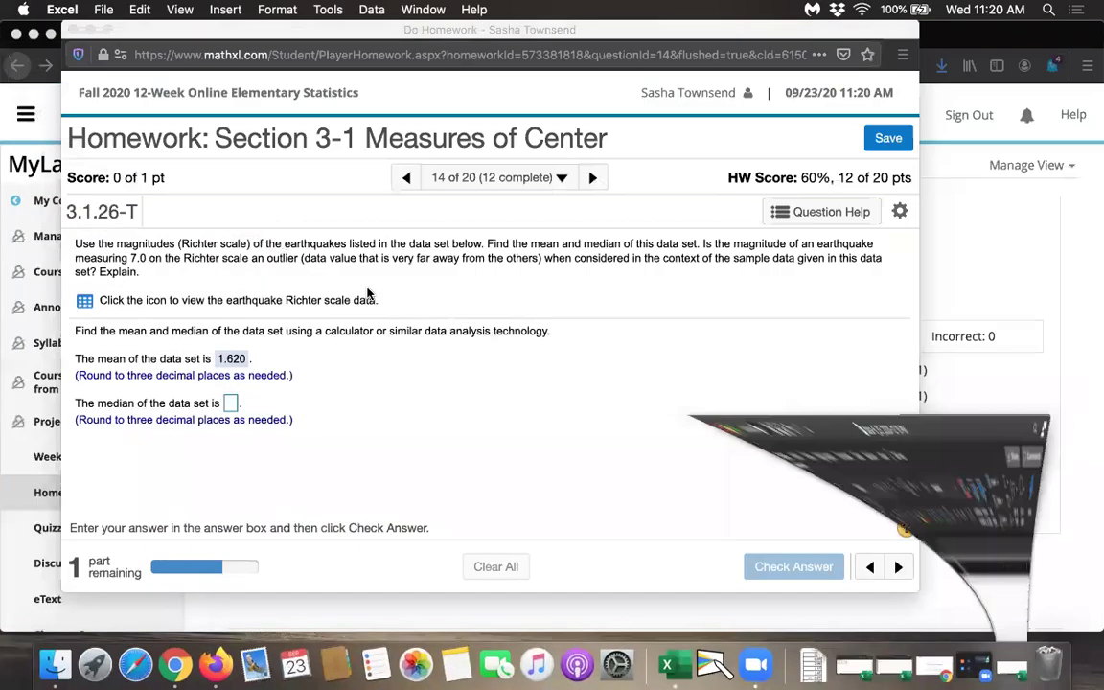
left_click(230, 403)
left_click(230, 403)
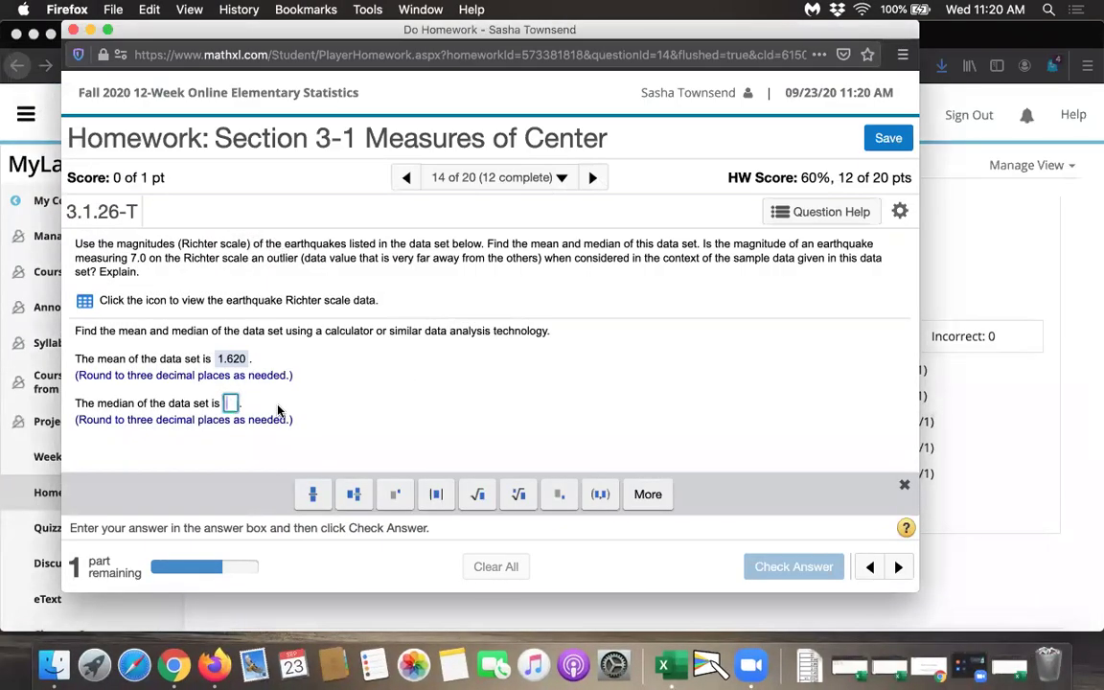
type("1.73")
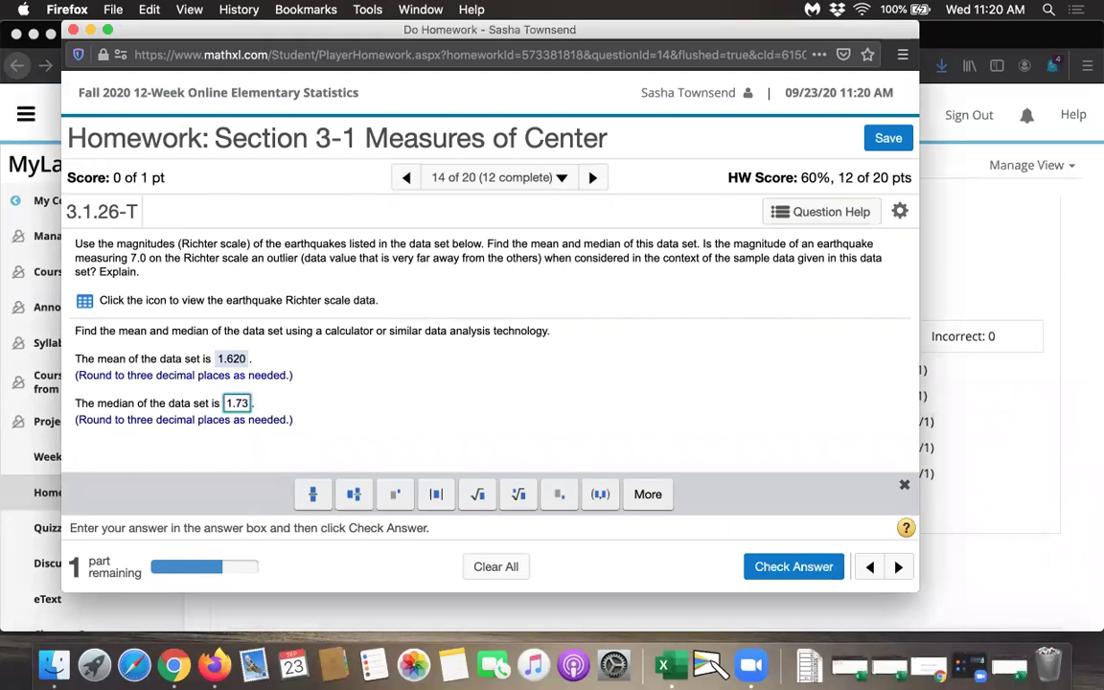
type("0")
left_click(778, 566)
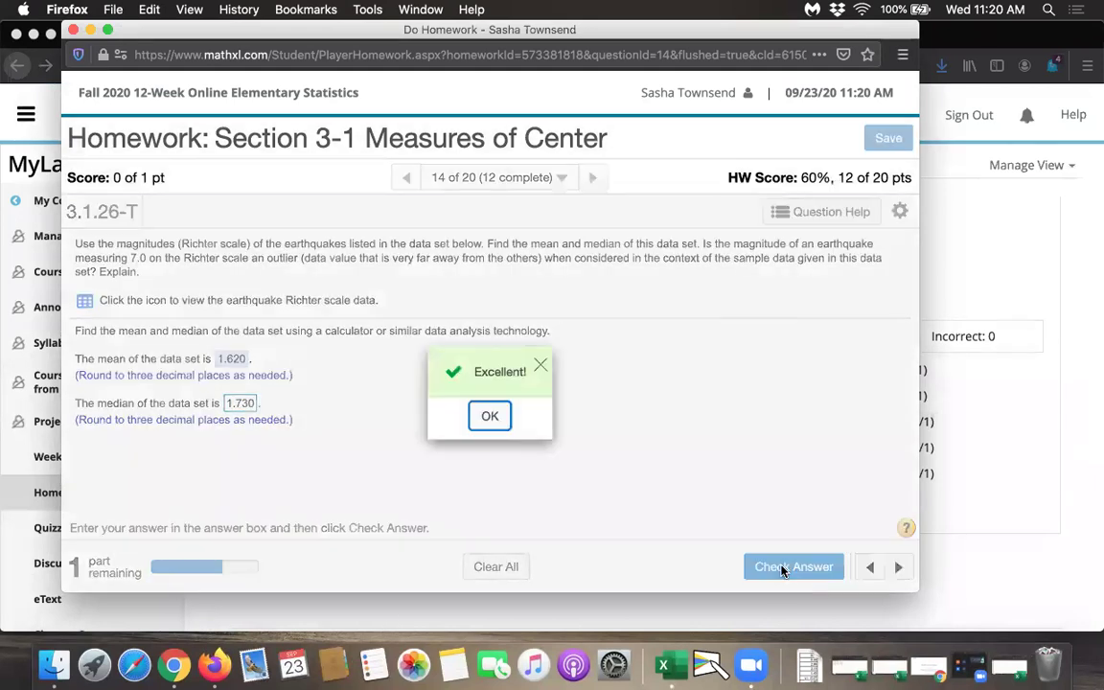
left_click(492, 415)
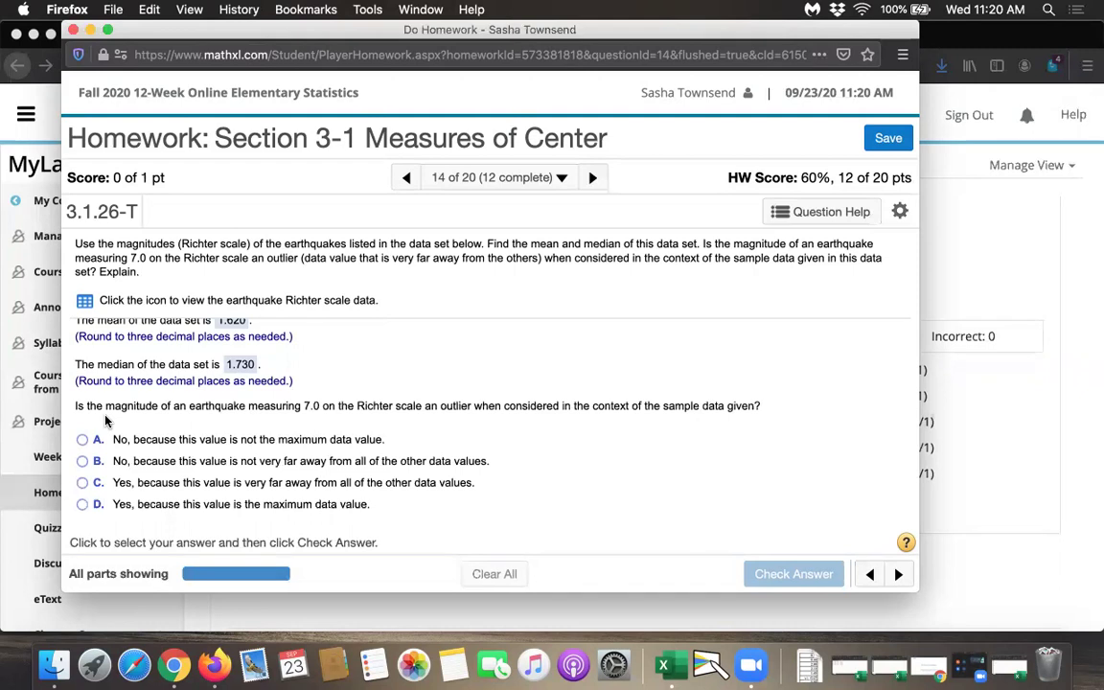
left_click(1021, 677)
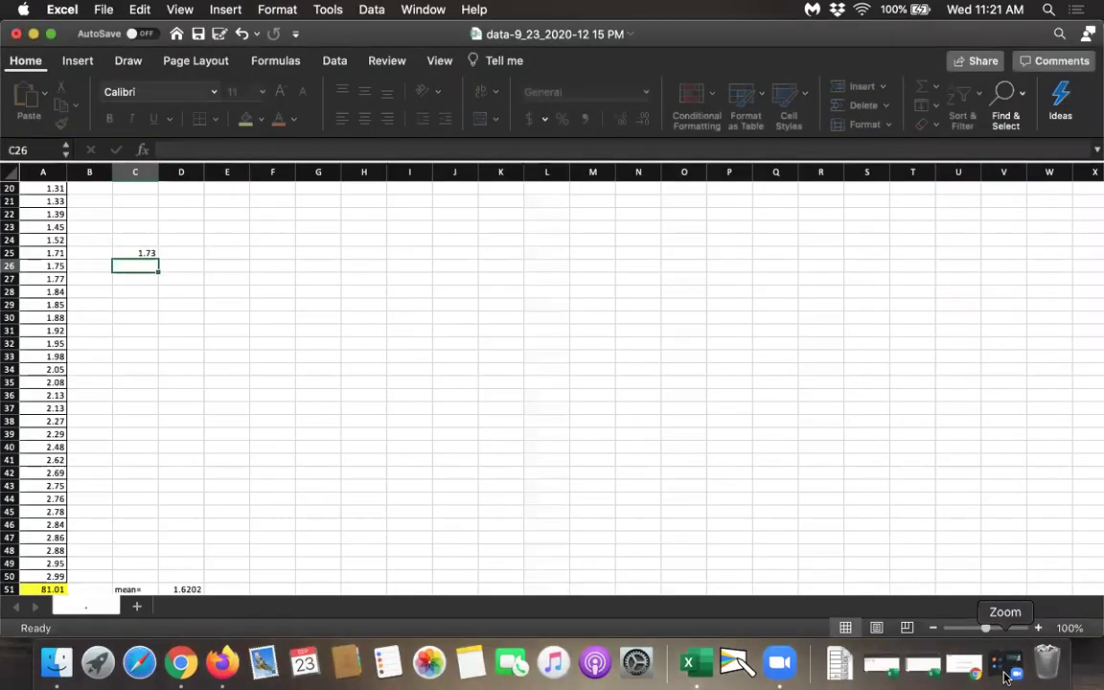
left_click(46, 524)
key("Down")
key("Down")
key("Down")
key("Down")
key("Down")
key("Down")
key("Up")
key("Up")
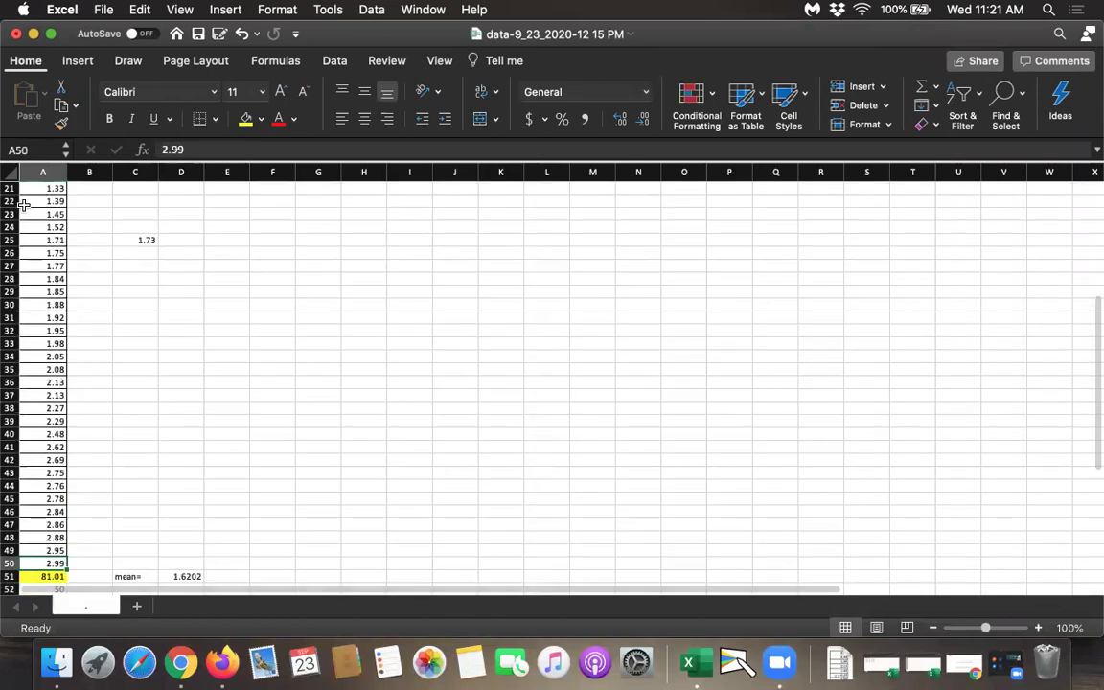
left_click(33, 35)
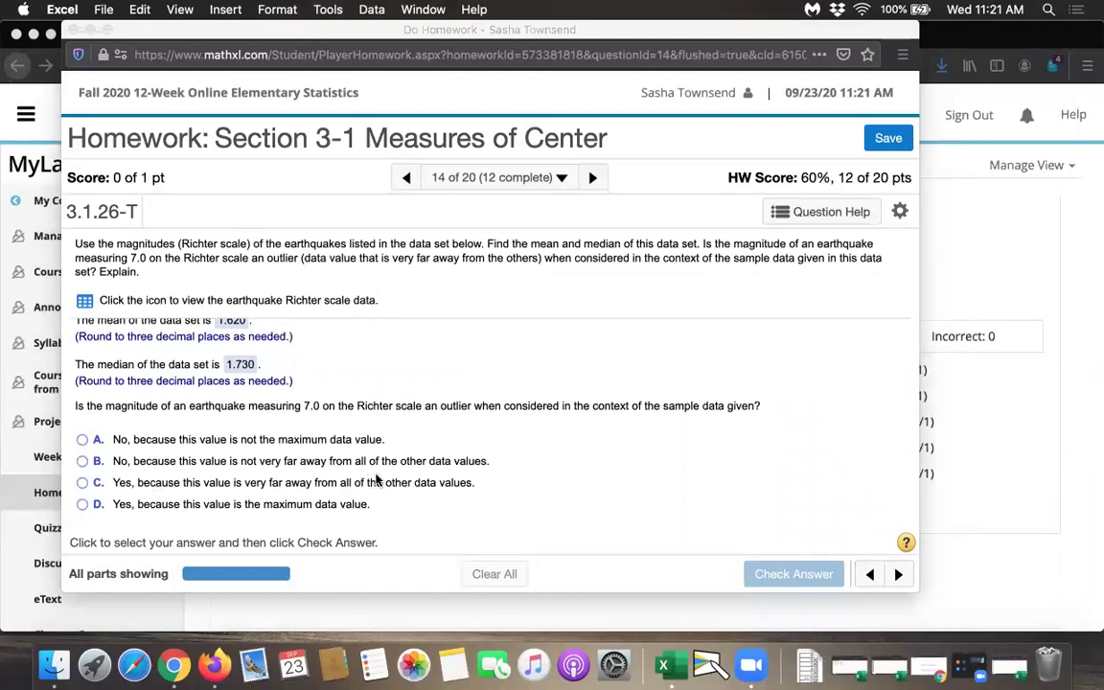
Answer choice C: yes, 7.0 is an outlier, very far from all other values.
left_click(82, 482)
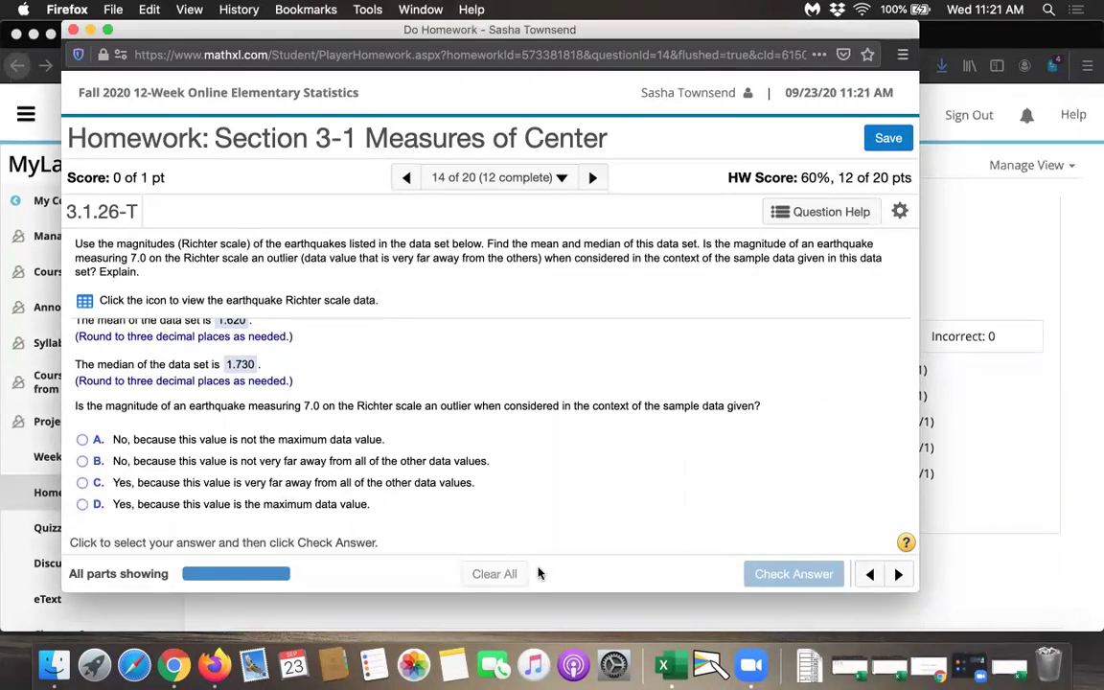
left_click(82, 482)
left_click(796, 574)
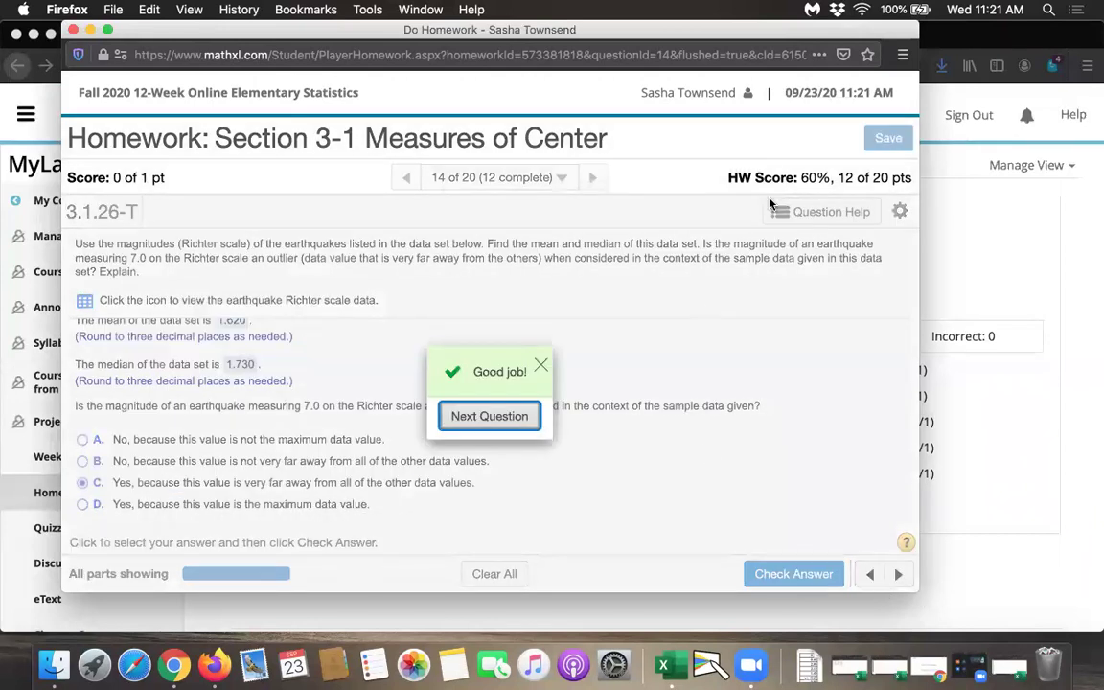